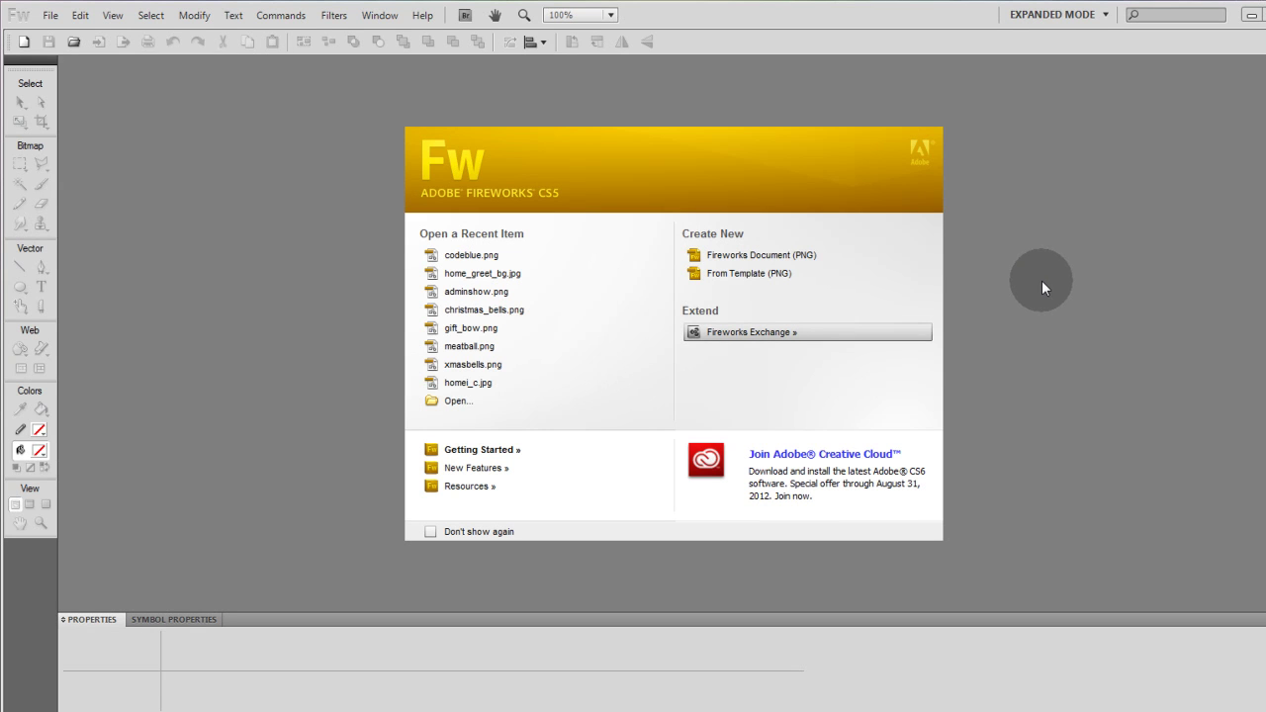
- Create a new document 1000 pixels wide and 500 pixels high with a white canvas
click(769, 260)
text(1000)
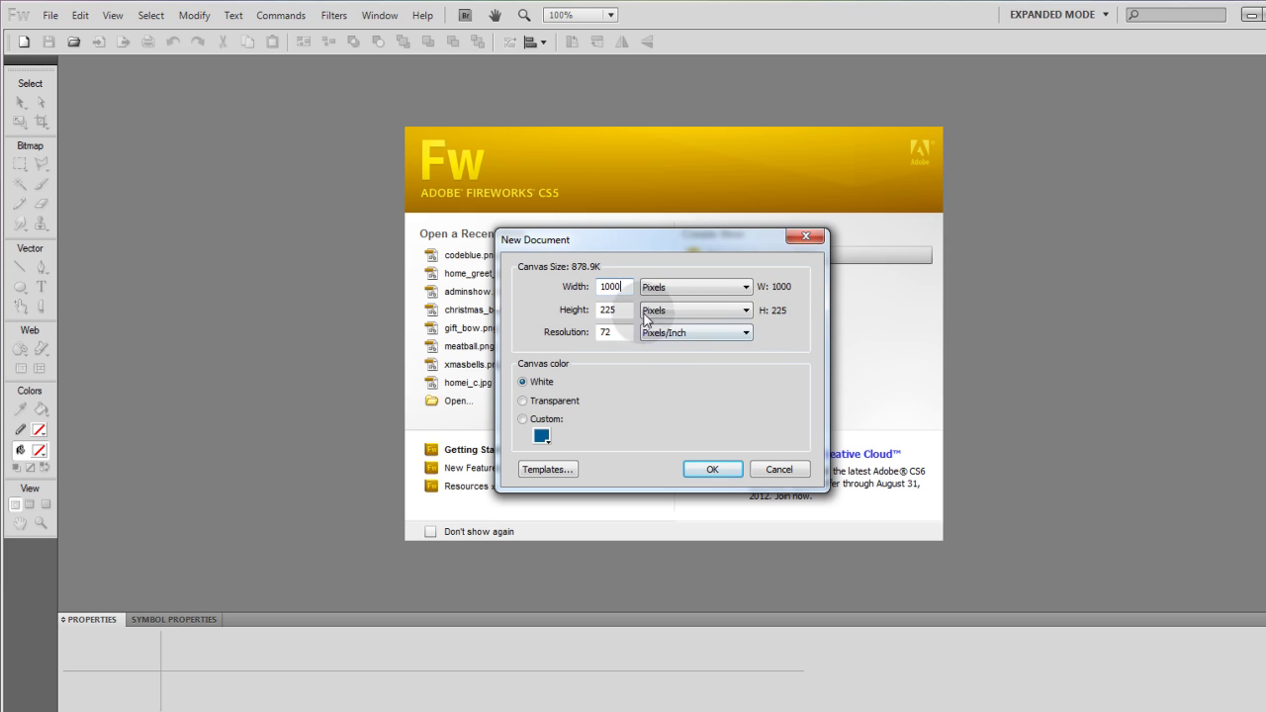
key(Tab)
text(500)
click(652, 389)
click(727, 470)
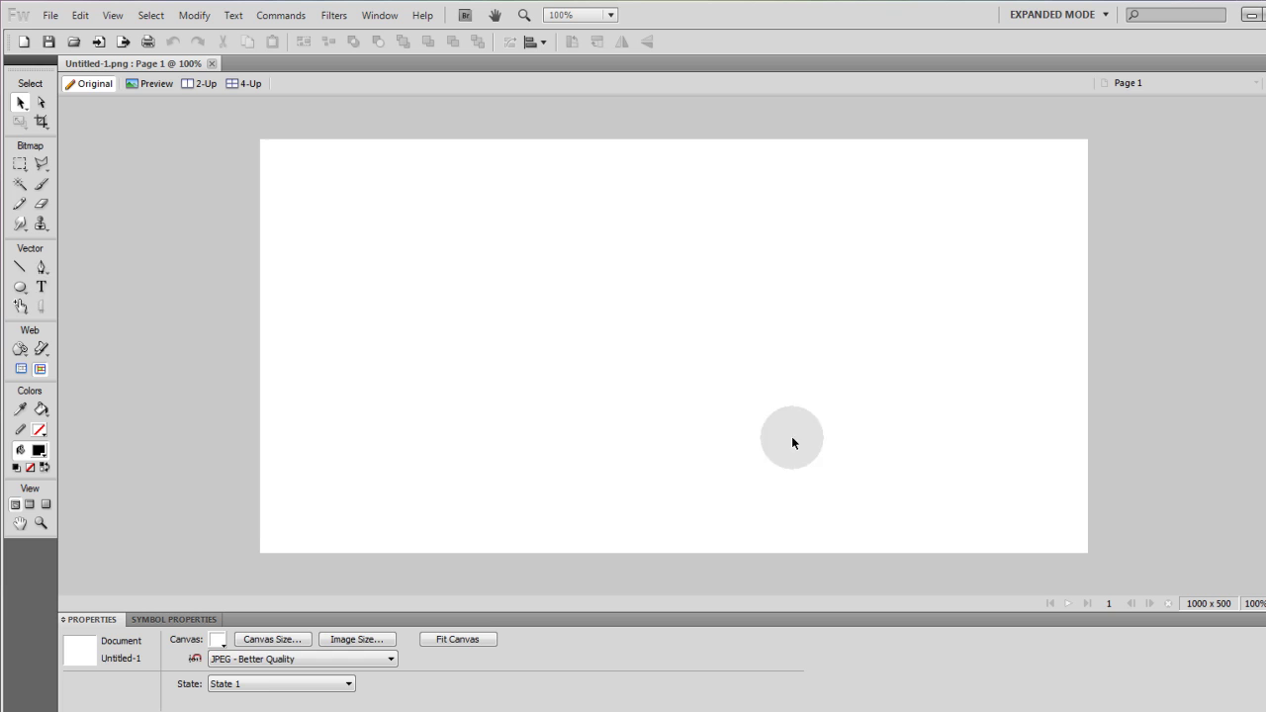
- Draw a circle about 354 px in diameter with the Ellipse tool and move it to the centre of the canvas
click(20, 288)
click(91, 320)
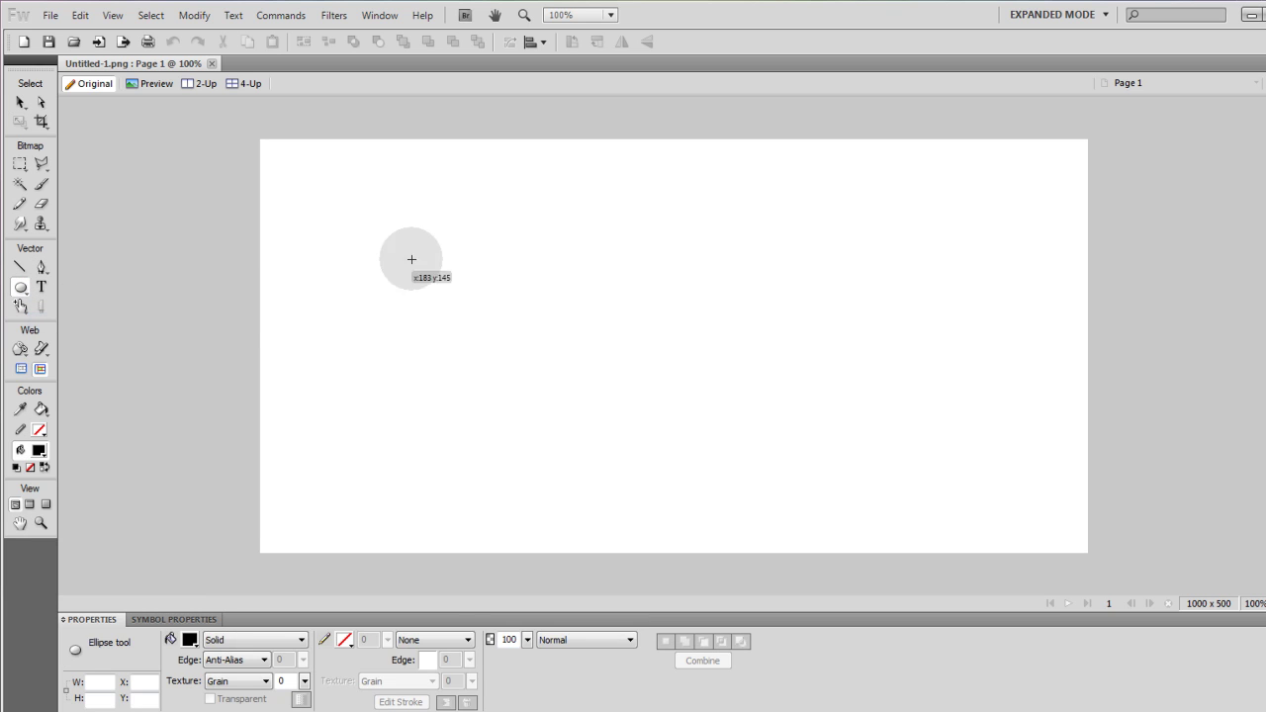
drag(476, 188, 769, 396)
key(v)
drag(624, 306, 676, 318)
- Give the circle a black 1-Pixel Soft stroke and remove its fill
click(344, 640)
click(351, 574)
click(189, 639)
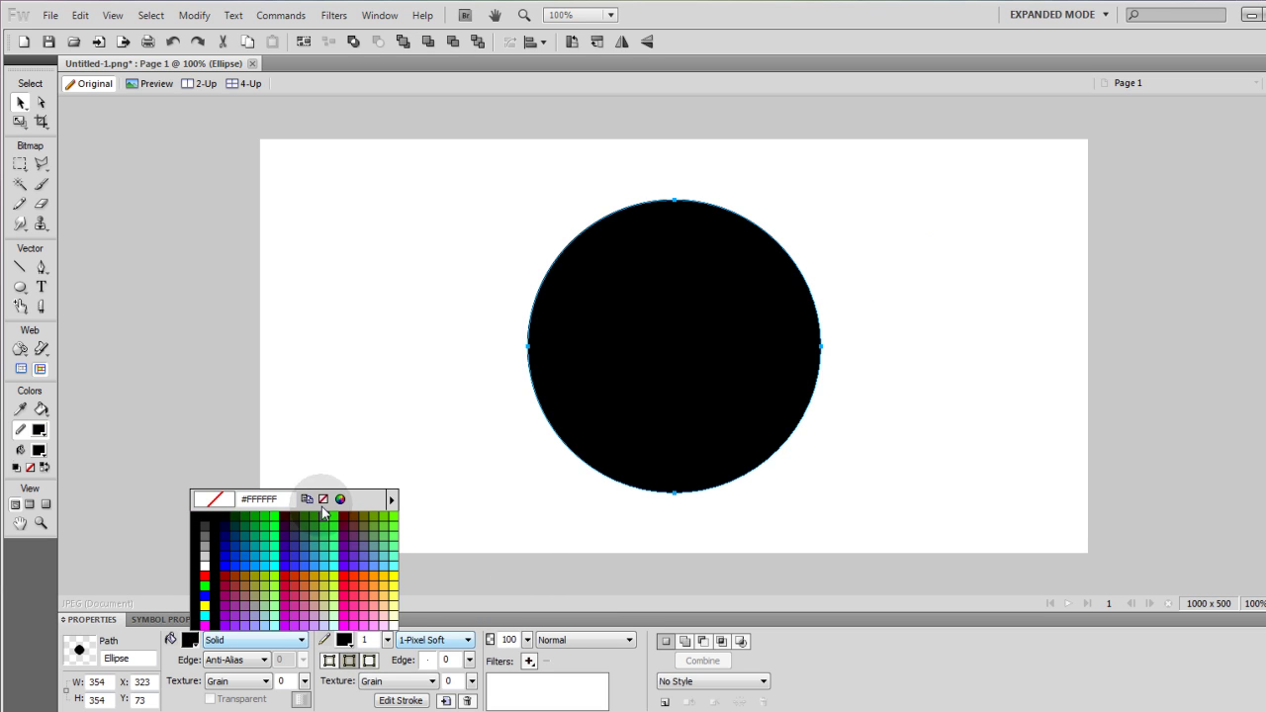
click(322, 499)
- Add the text "NATIONAL CYBERSPACE DEFENSE AGENCY" and place it centred above the circle with centre alignment
click(45, 289)
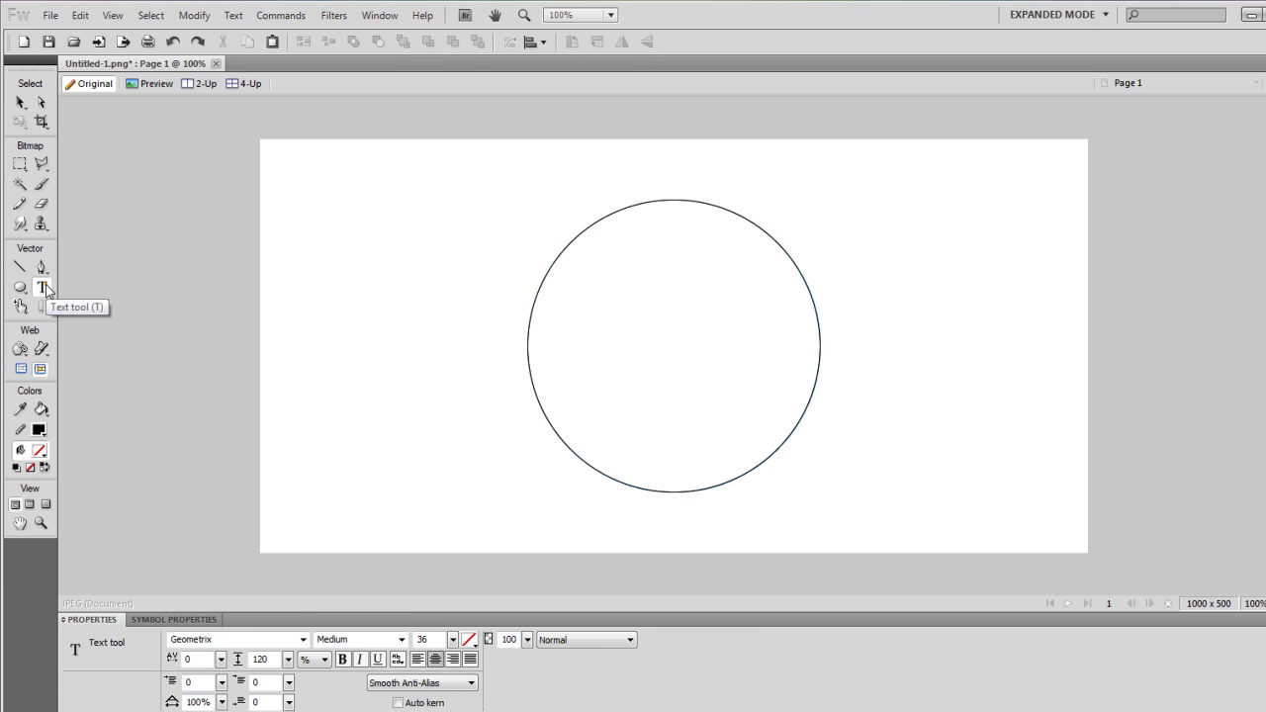
click(451, 194)
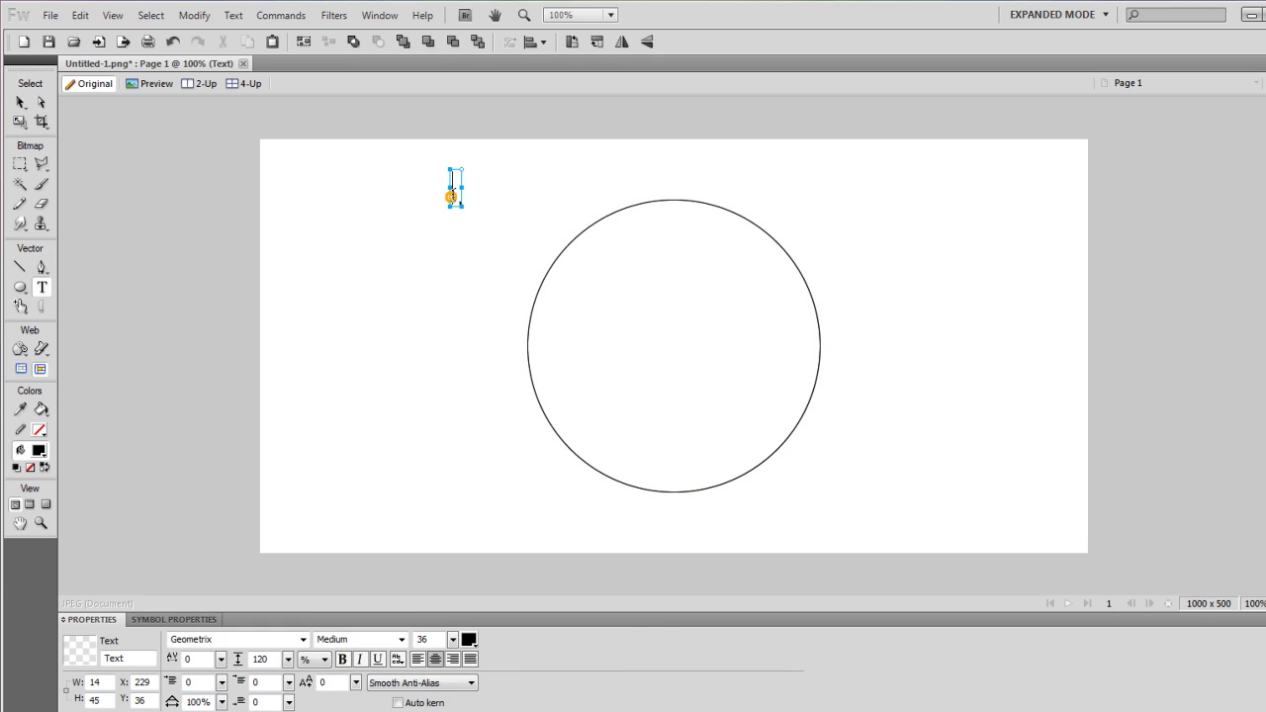
text(NATIONAL CYBERSPACE DEFENSE AGENCY)
key(Escape)
key(v)
drag(538, 216, 574, 183)
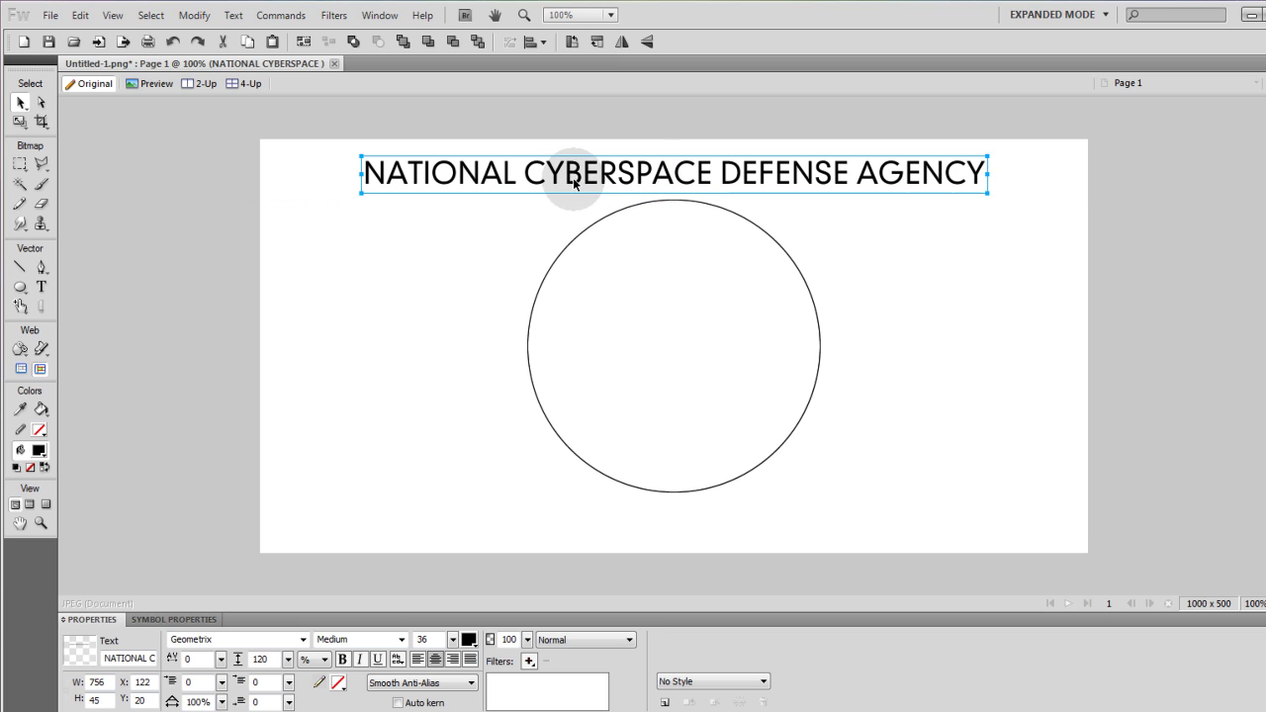
click(435, 659)
key(ctrl+d)
- Add the text "UNITED STATES OF AMERICA" and centre it below the circle
click(41, 287)
click(511, 521)
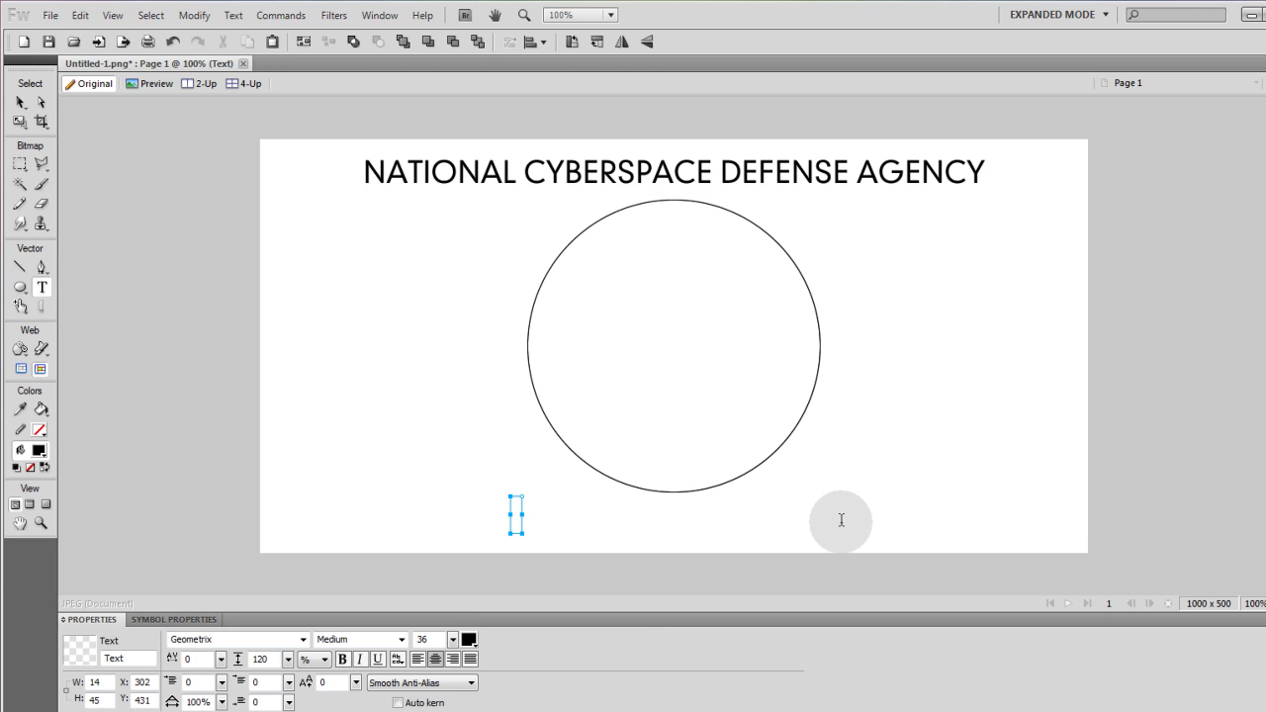
text(UNITED STATES OF AMERICA)
key(Escape)
drag(546, 522, 713, 527)
key(ctrl+d)
- Set the font size of the UNITED STATES OF AMERICA text to 22
click(831, 515)
click(454, 640)
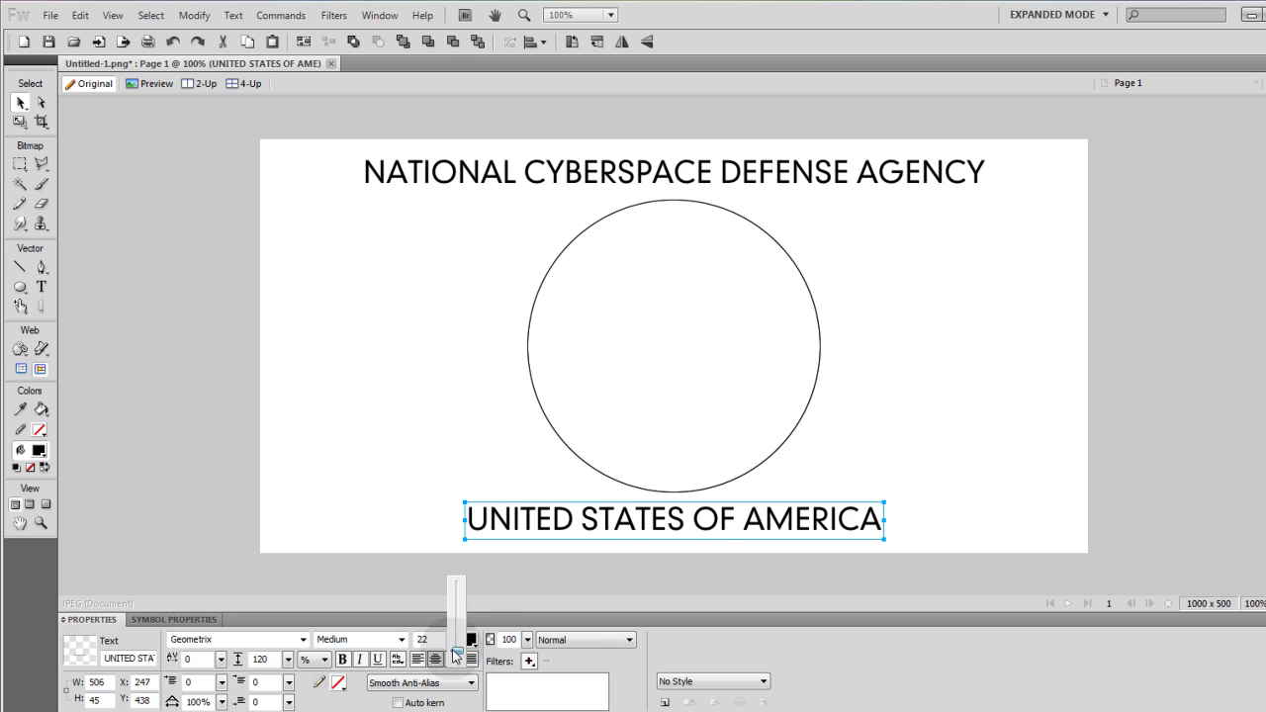
drag(455, 653, 455, 660)
- Duplicate the circle in place so that copies are stacked exactly on top of it
click(795, 240)
click(780, 247)
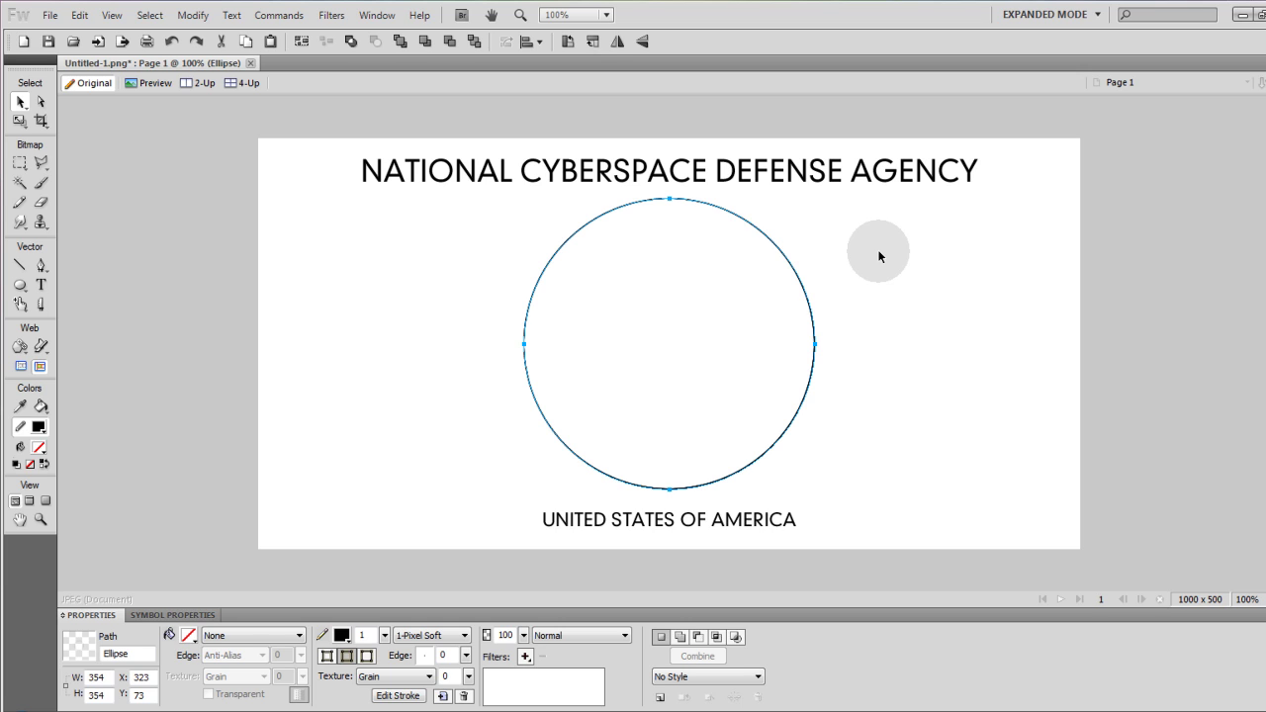
click(887, 273)
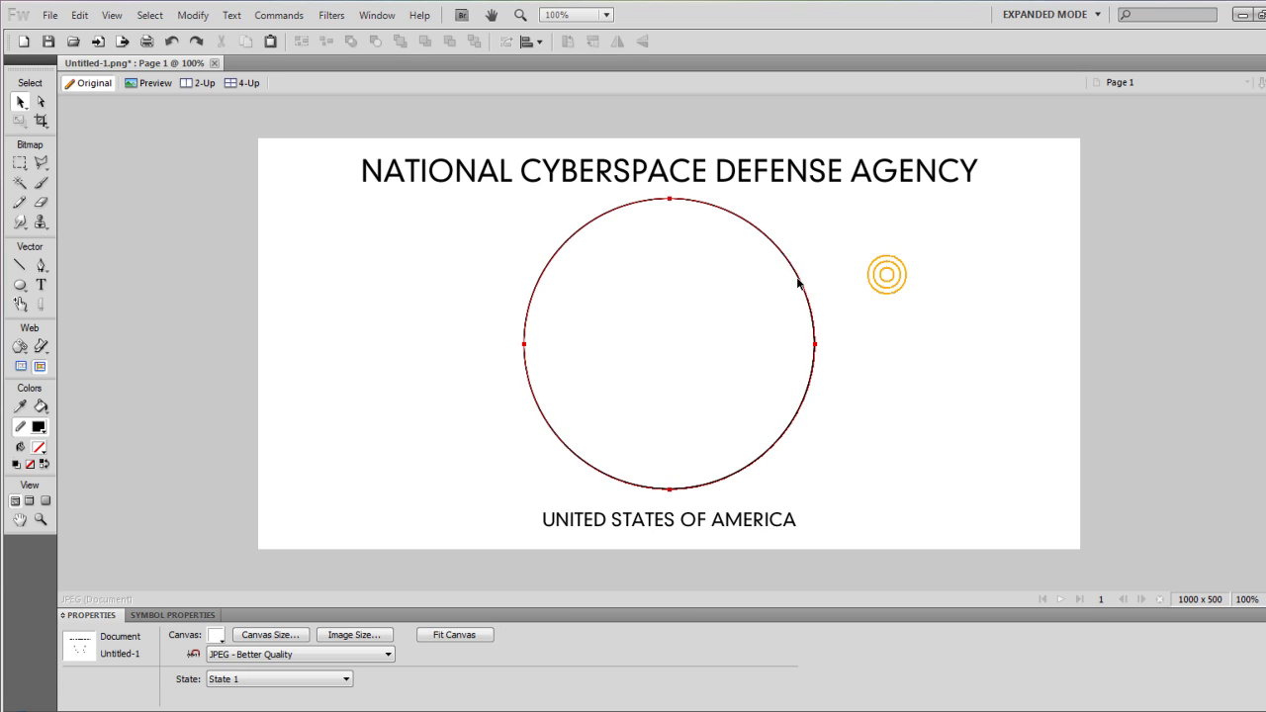
- Try moving the stacked circle copies aside and undo the moves
drag(799, 280, 887, 287)
click(798, 279)
key(ctrl+z)
key(ctrl+z)
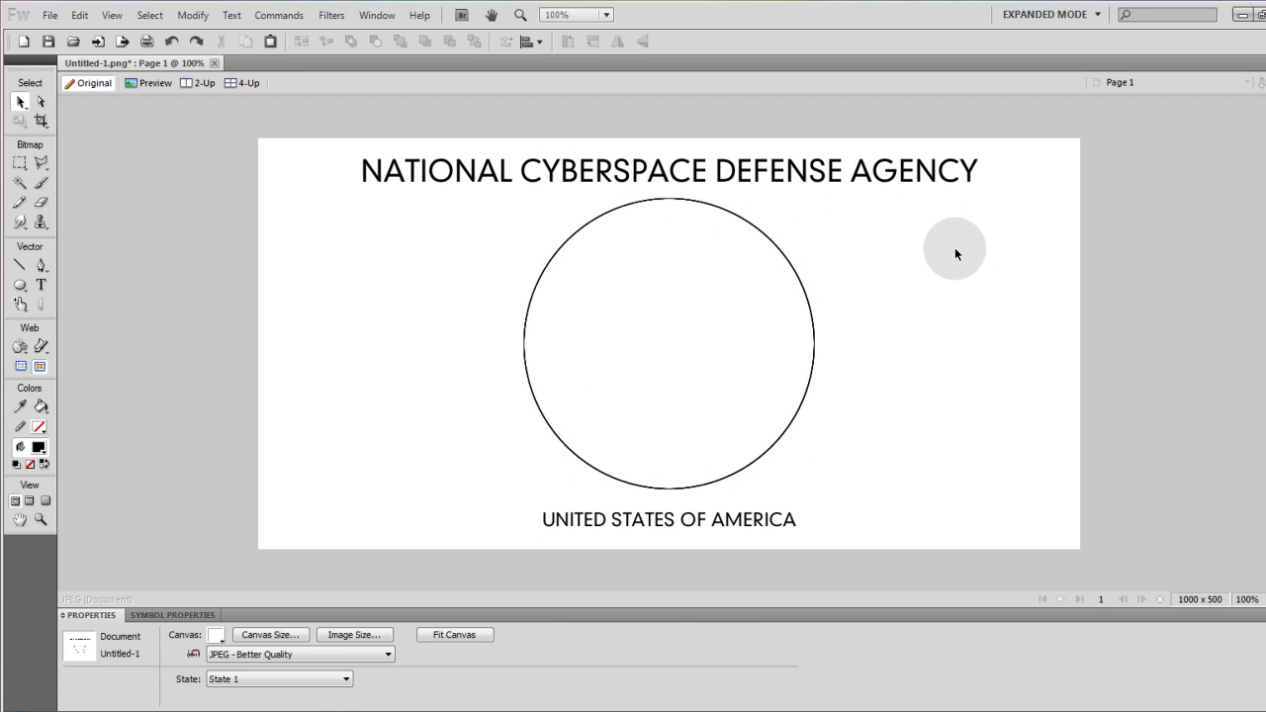
- Attach the NATIONAL CYBERSPACE DEFENSE AGENCY text to a circle copy as its path
click(936, 171)
click(936, 171)
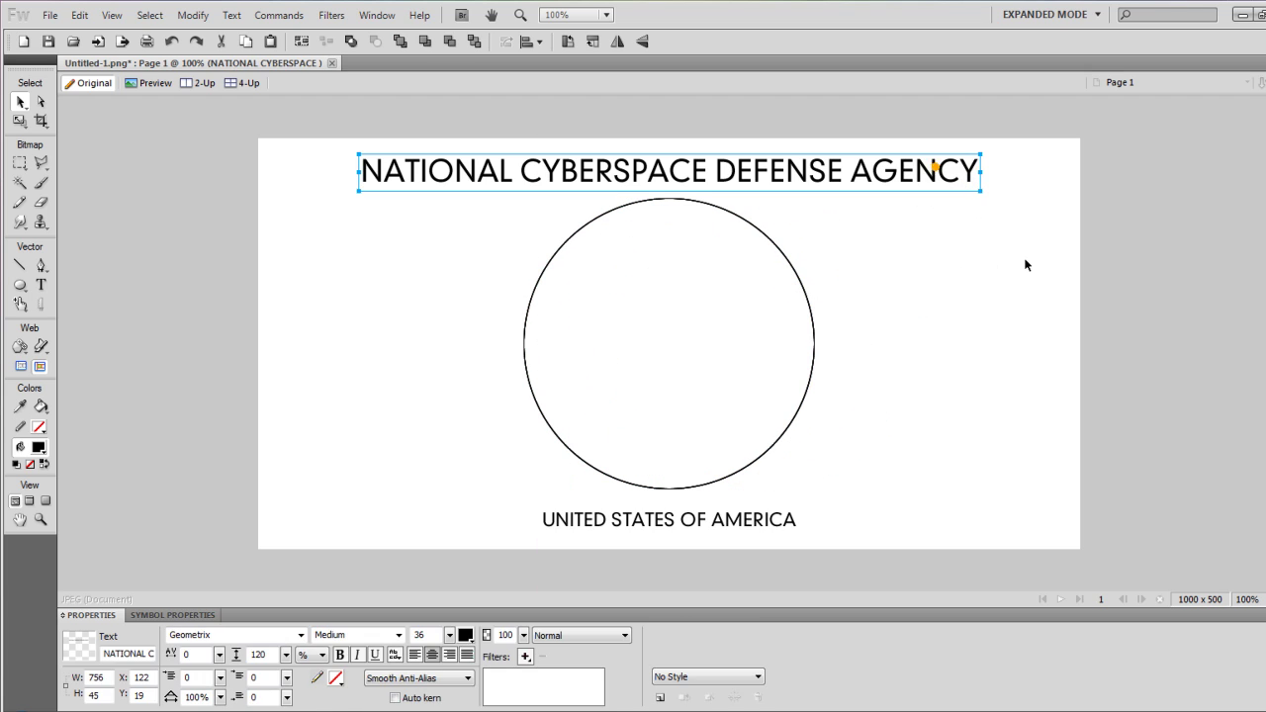
click(232, 15)
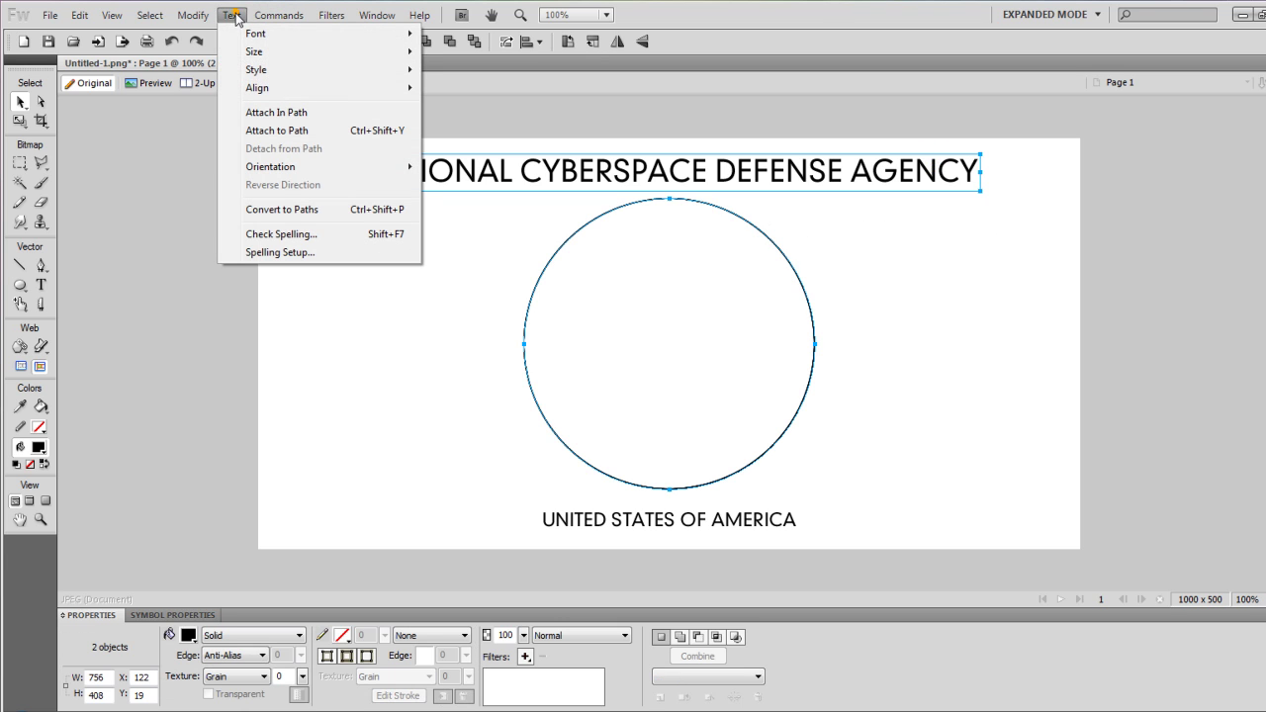
click(277, 129)
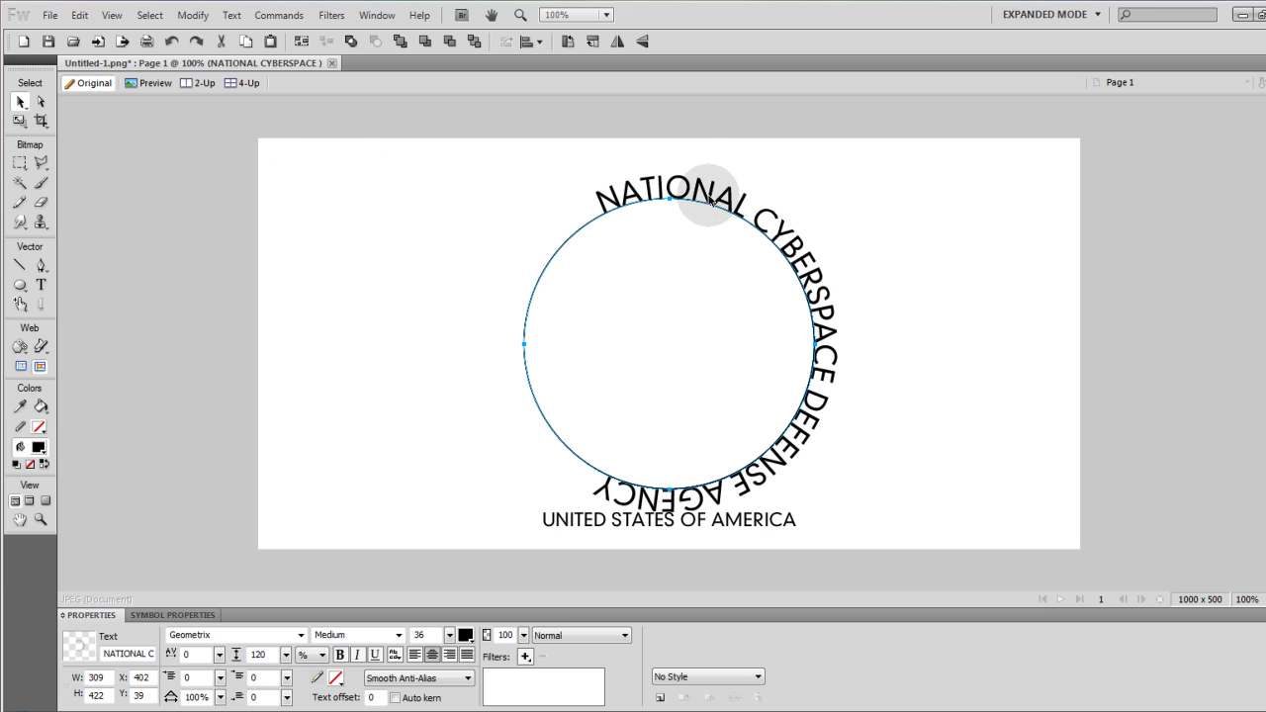
- Rotate the curved agency text so it arches over the top and align its path with the circle
click(20, 121)
click(86, 135)
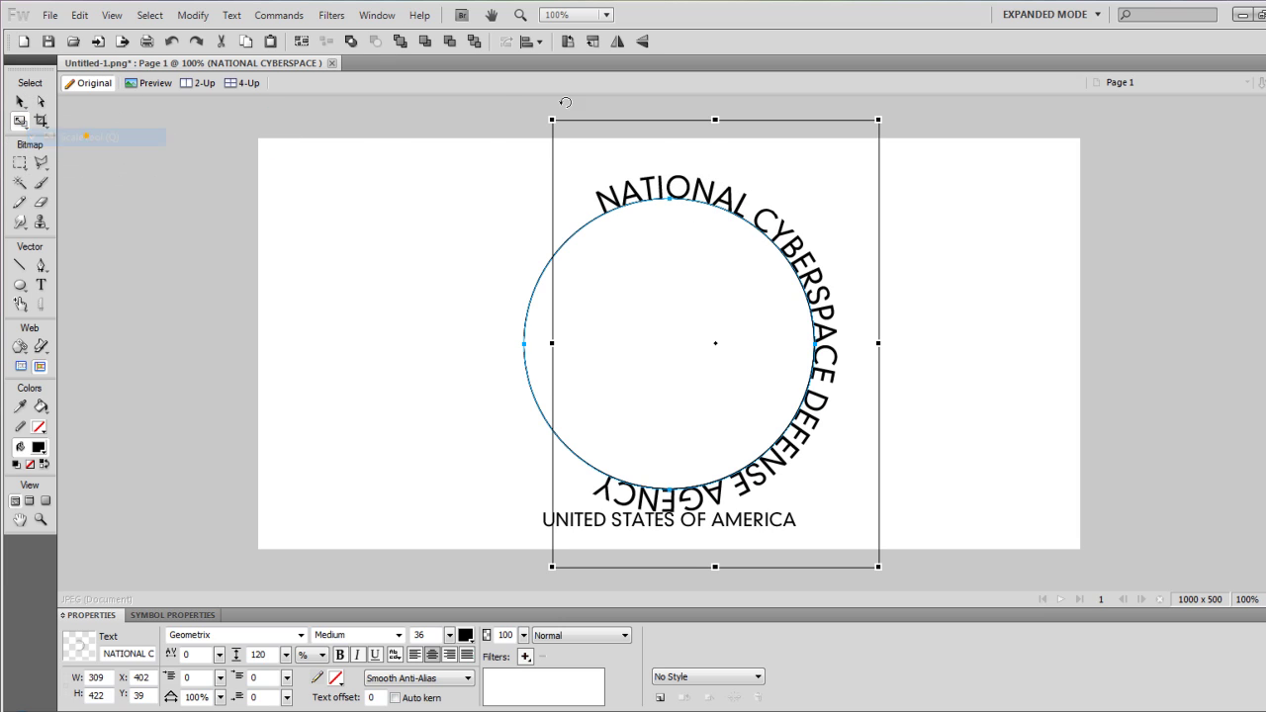
drag(539, 112, 311, 260)
click(21, 101)
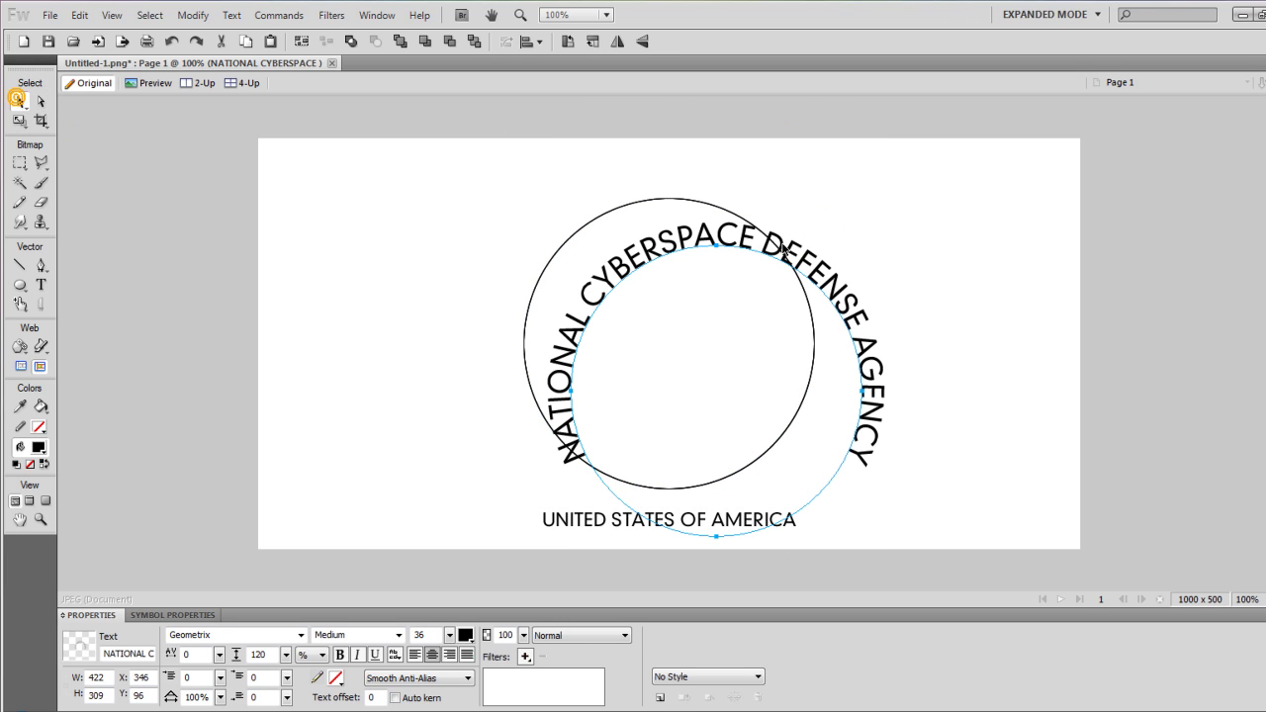
drag(781, 251, 767, 212)
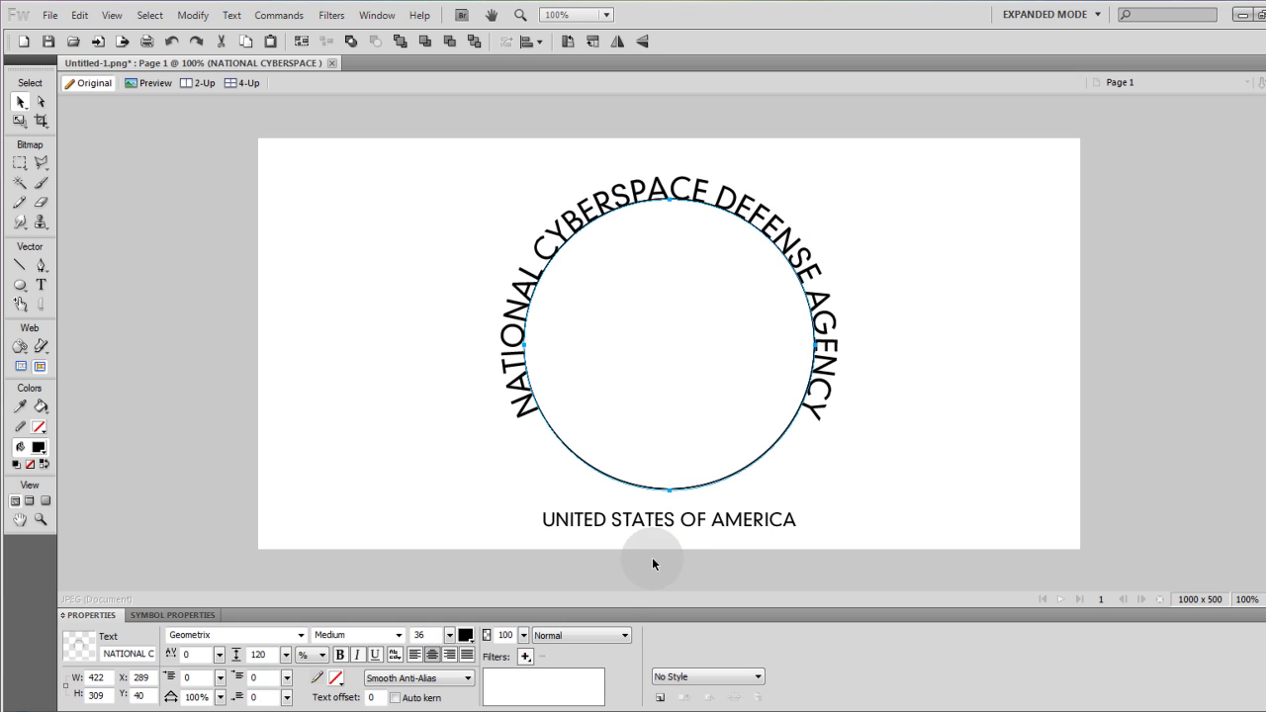
- Reduce the curved agency text's font size to 31 and nudge it upward about 15 px
drag(450, 637, 451, 647)
click(430, 392)
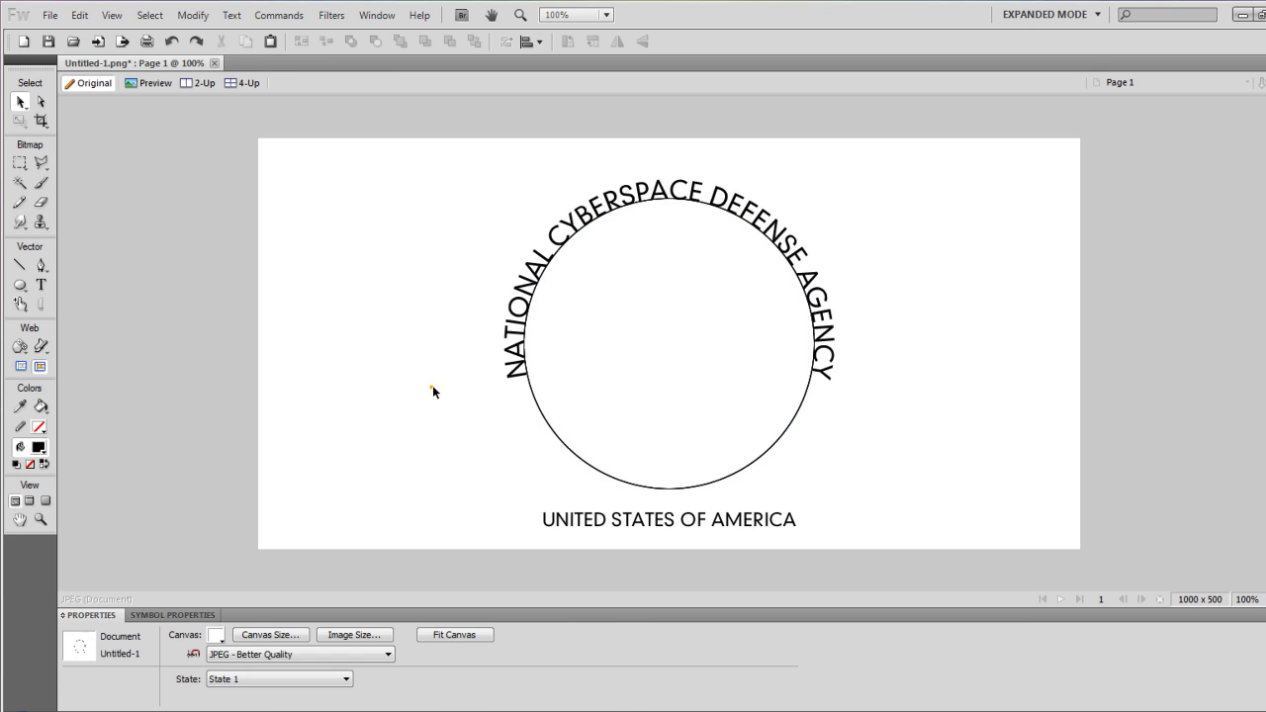
click(661, 196)
key(Up)
key(Up)
key(Up)
key(Up)
key(Up)
key(Up)
key(Up)
key(Up)
key(Up)
key(Up)
key(Up)
key(Up)
key(Up)
key(Up)
key(Up)
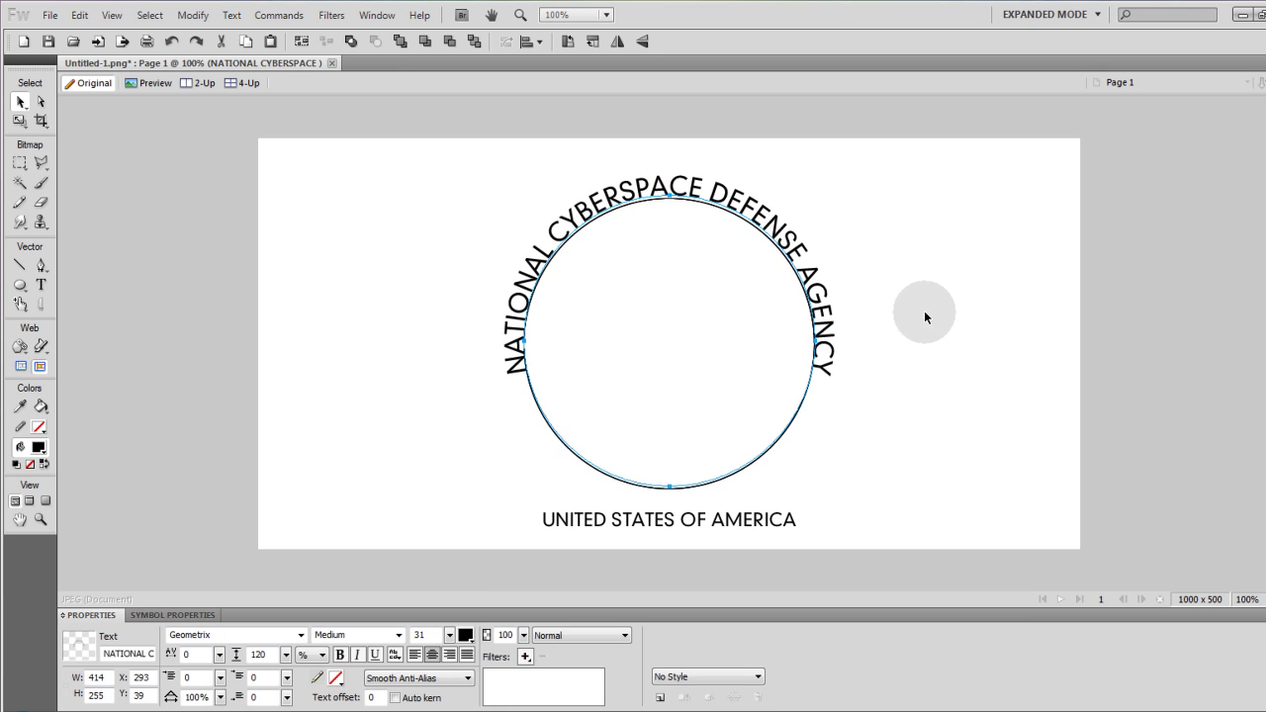
click(927, 345)
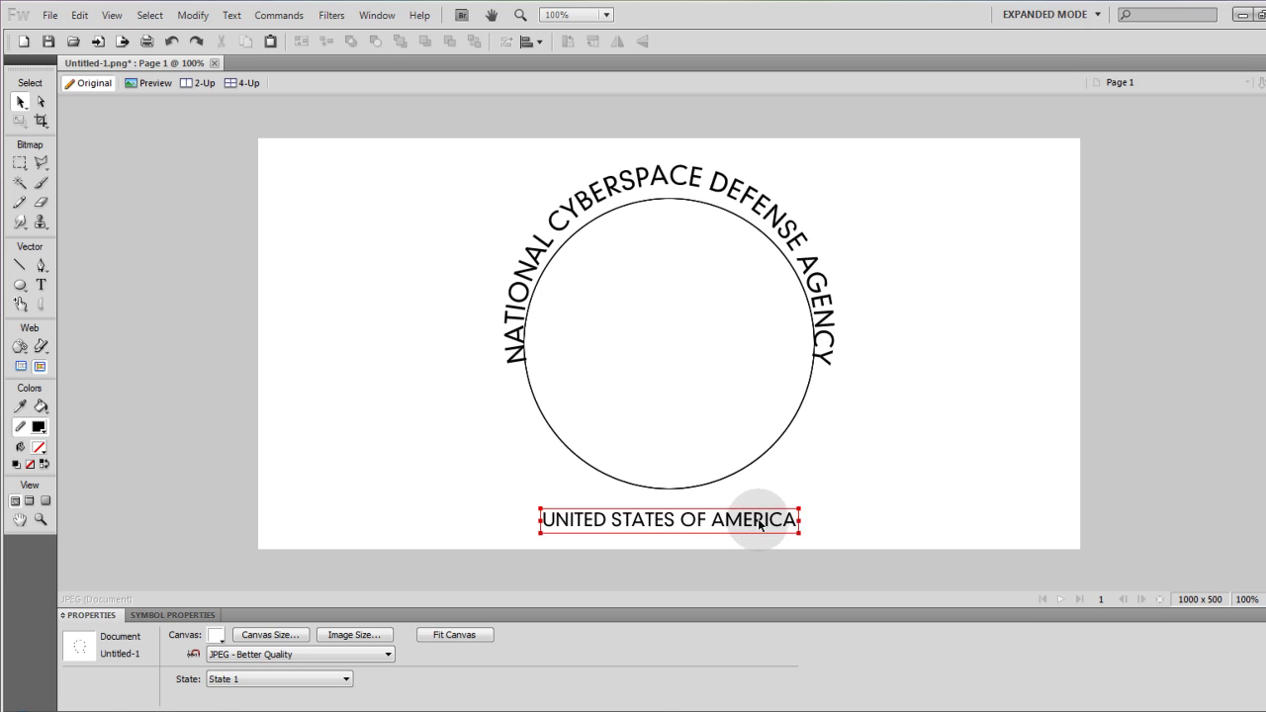
- Attach the UNITED STATES OF AMERICA text to another circle copy as its path
click(759, 524)
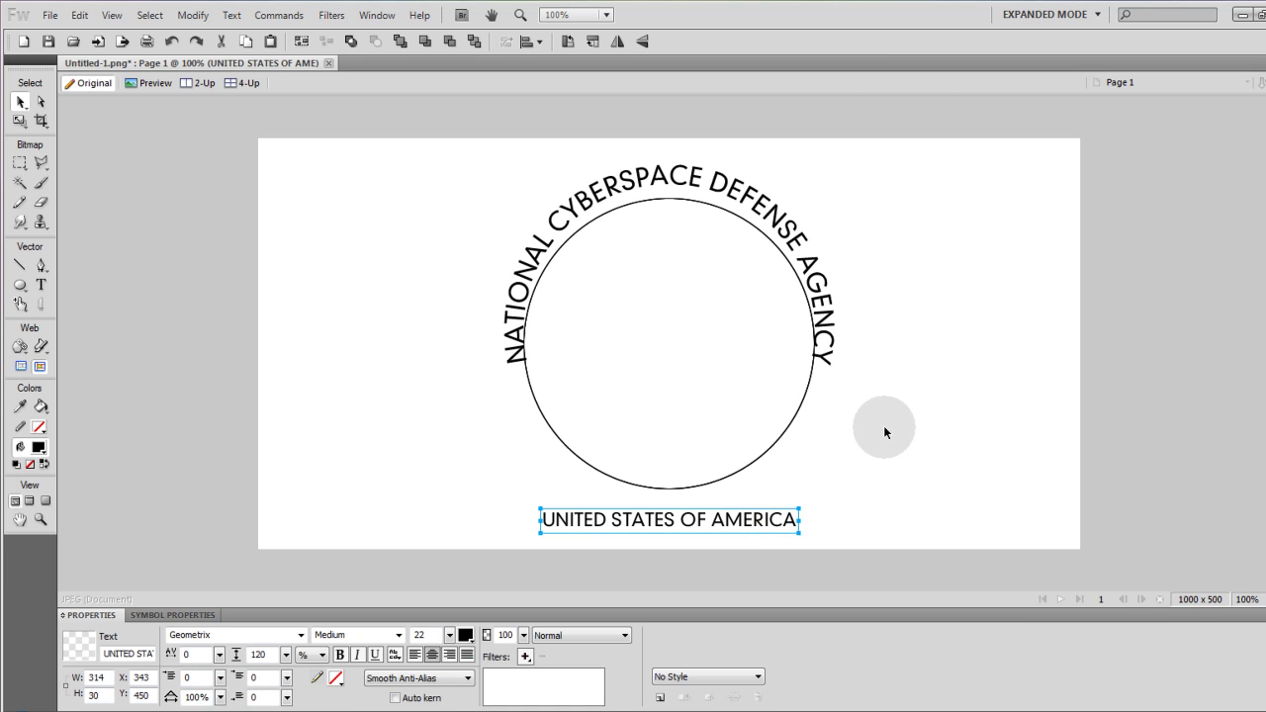
shift+click(767, 455)
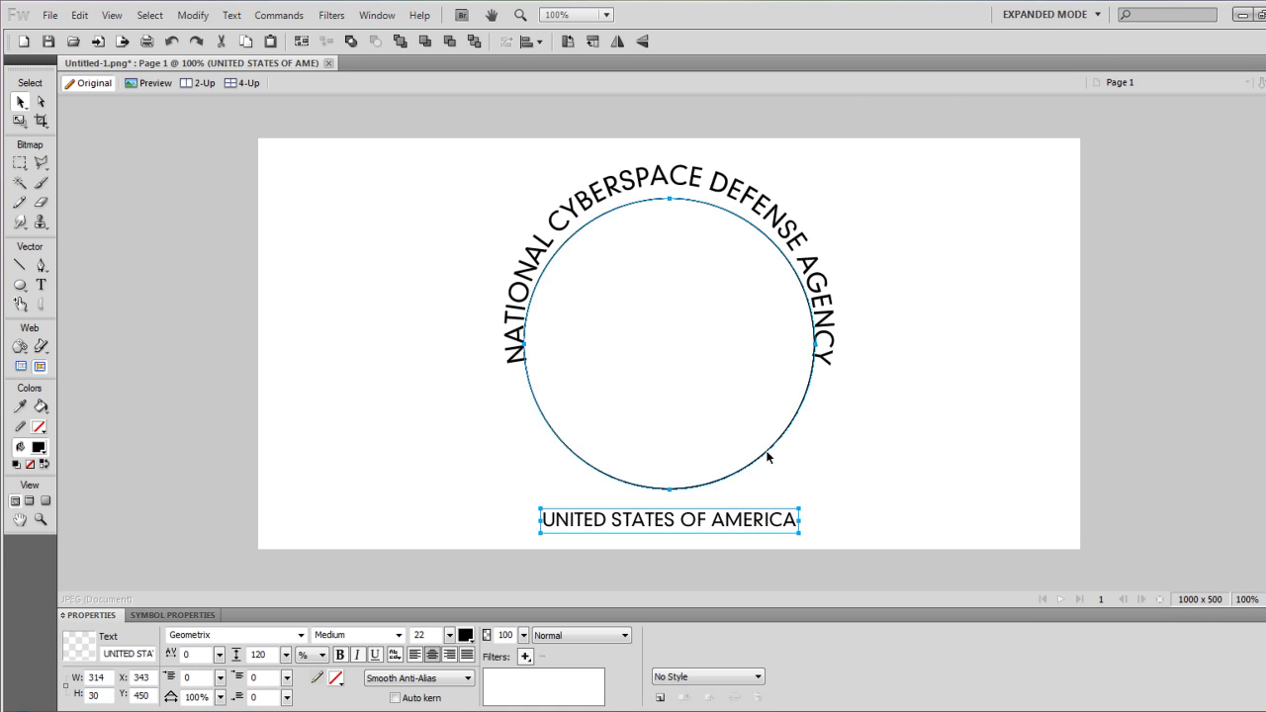
click(230, 17)
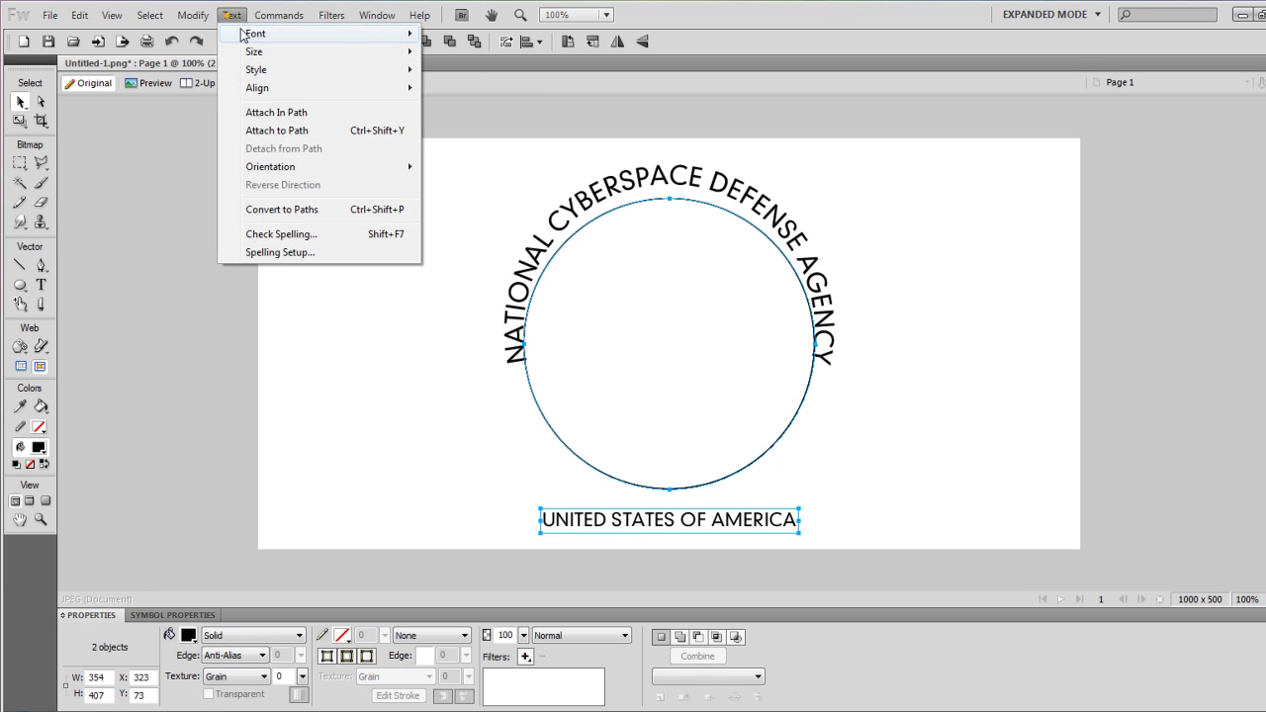
click(283, 131)
- Rotate the curved UNITED STATES OF AMERICA text to the underside of its path and move it over the circle
key(q)
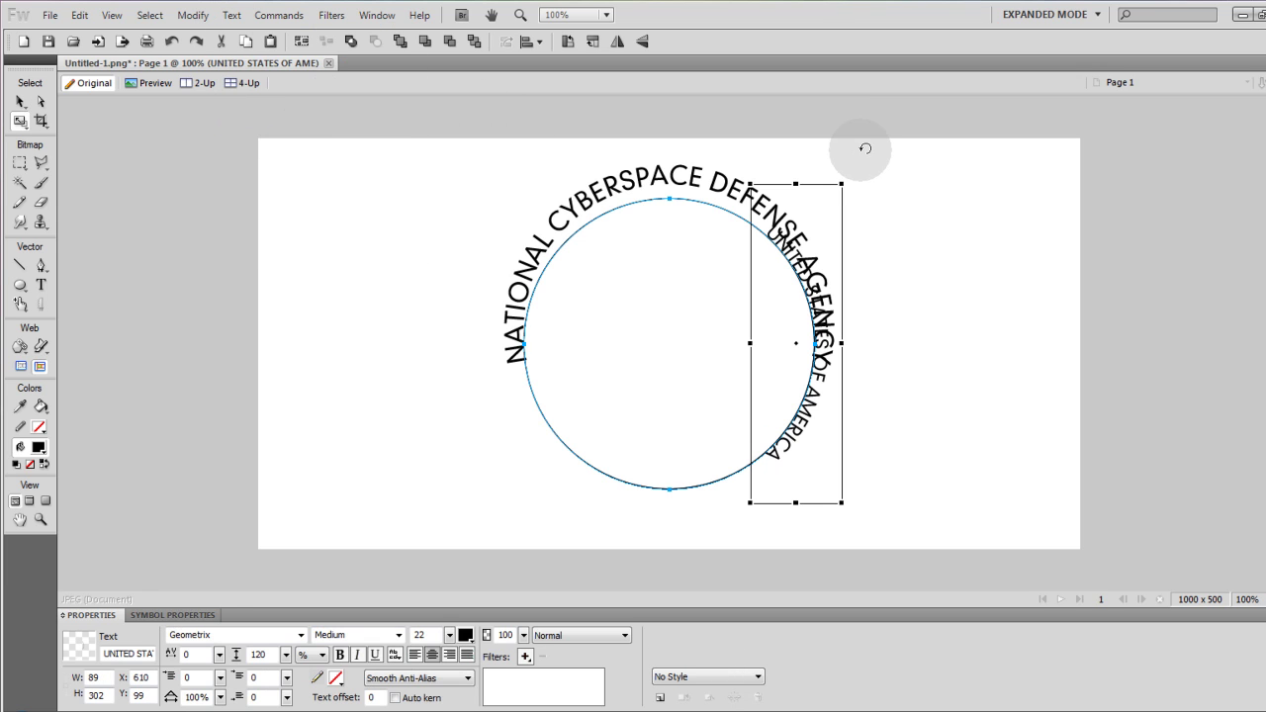
drag(865, 147, 989, 389)
click(20, 104)
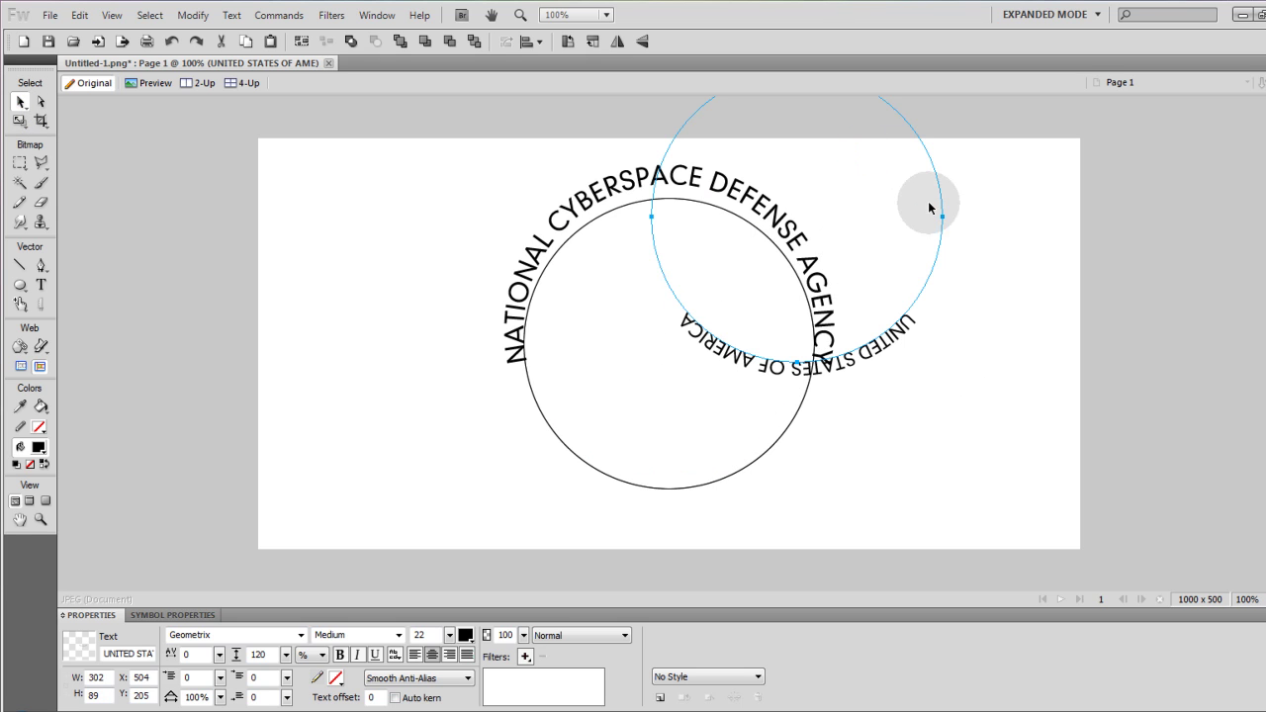
drag(938, 186, 527, 495)
- Reverse the direction of the UNITED STATES OF AMERICA text, rotate it to read along the circle's inner bottom, and enlarge its font
click(232, 15)
click(294, 186)
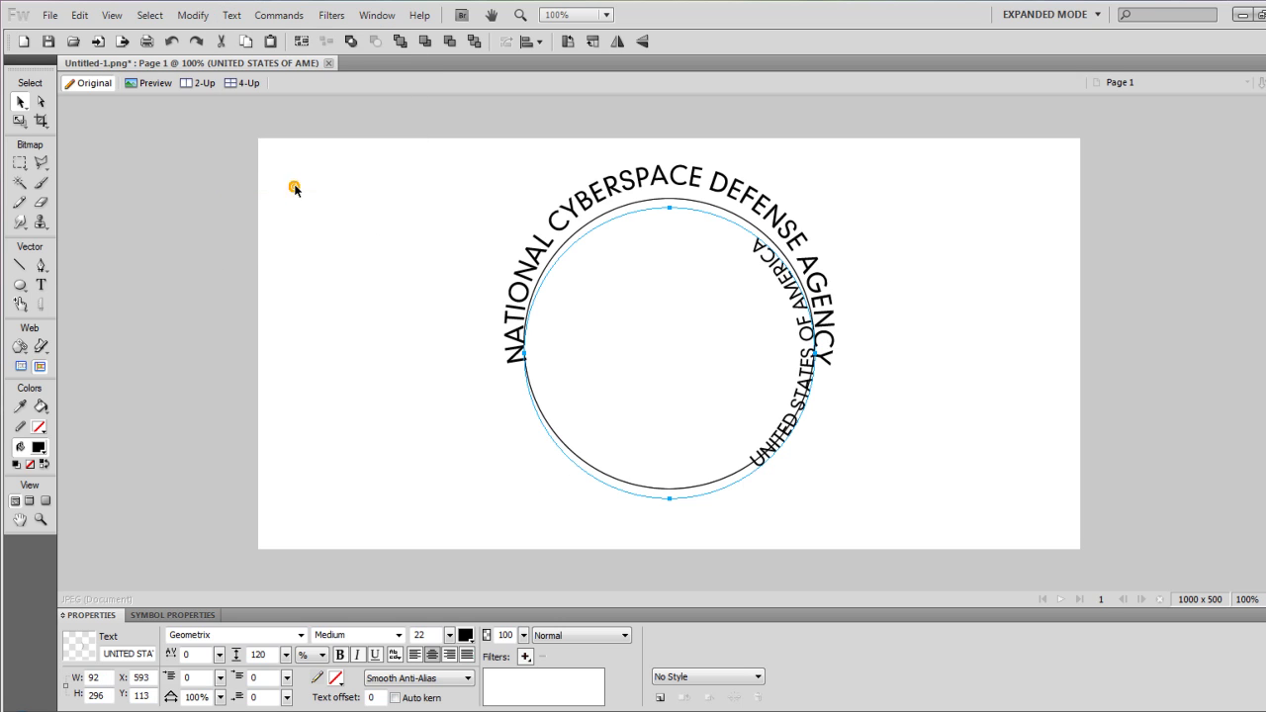
click(20, 121)
drag(873, 170, 734, 482)
key(v)
drag(450, 635, 453, 623)
- Nudge the curved agency text down until it sits on the circle's outline
click(778, 212)
click(773, 208)
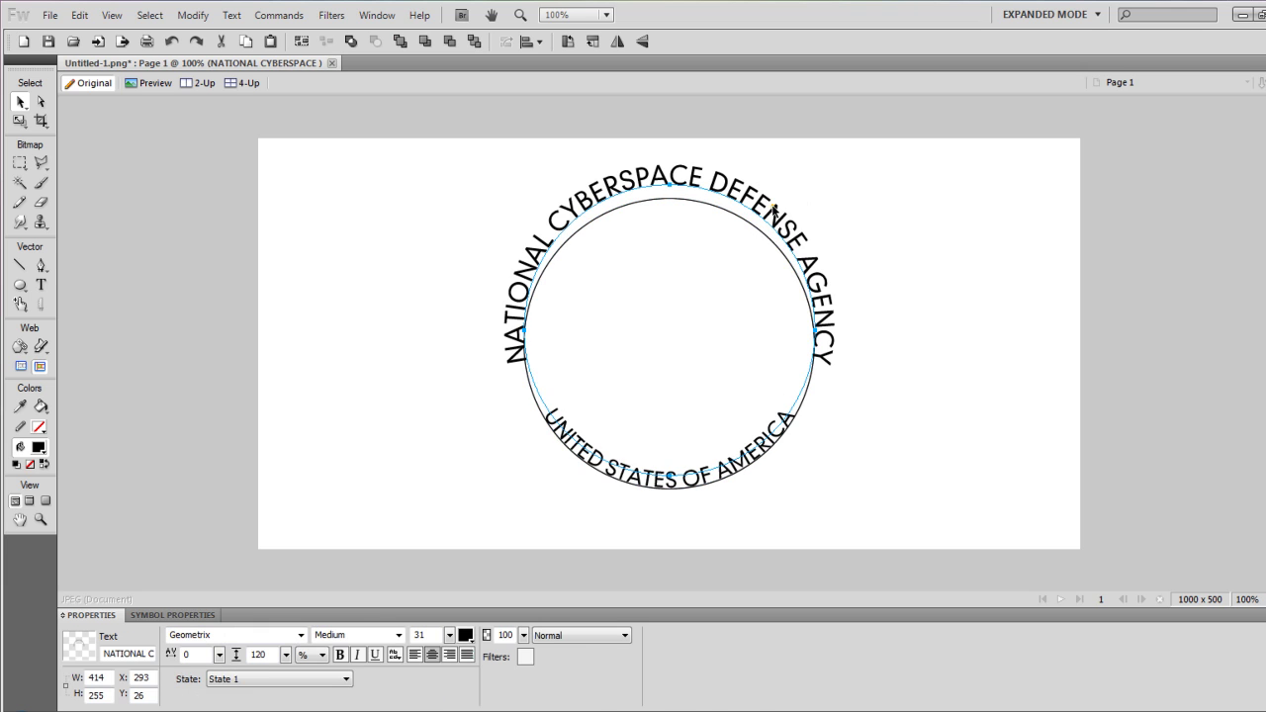
key(Down)
key(Down)
key(Down)
key(Down)
key(Down)
key(Down)
key(Down)
key(Down)
key(Down)
key(Down)
key(Down)
key(Down)
key(Down)
key(Down)
key(Down)
key(Down)
key(Down)
- Draw a larger outlined circle about 449 px in diameter around the curved texts, concentric with the first circle
click(883, 292)
drag(20, 285, 99, 319)
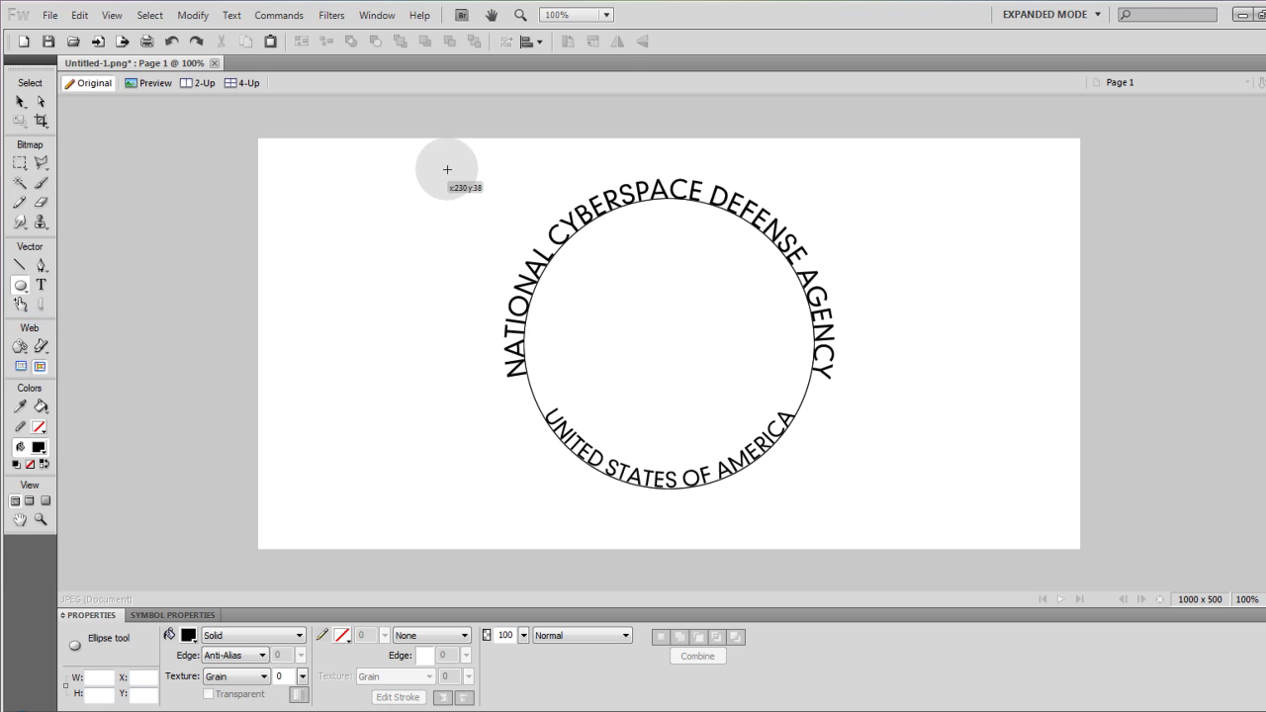
drag(447, 169, 843, 342)
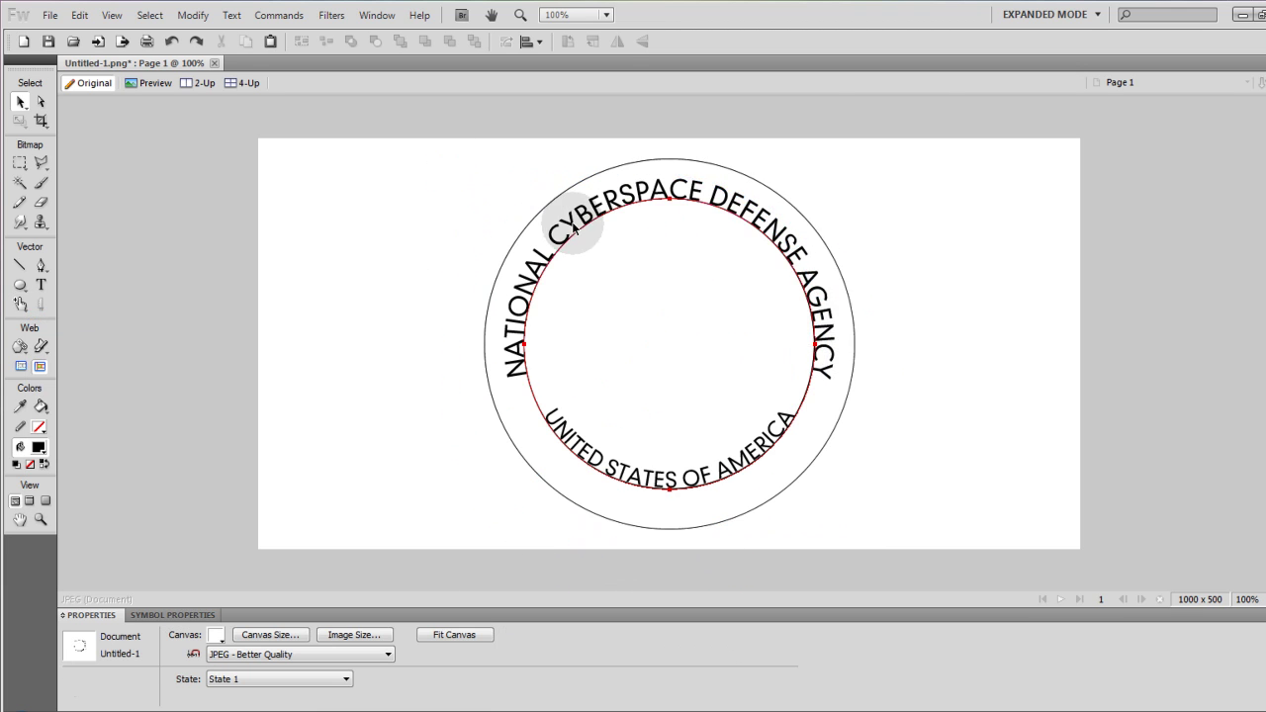
- Move both curved texts sideways to the right, off the inner circle
drag(573, 223, 752, 210)
drag(725, 473, 905, 473)
click(532, 307)
click(529, 301)
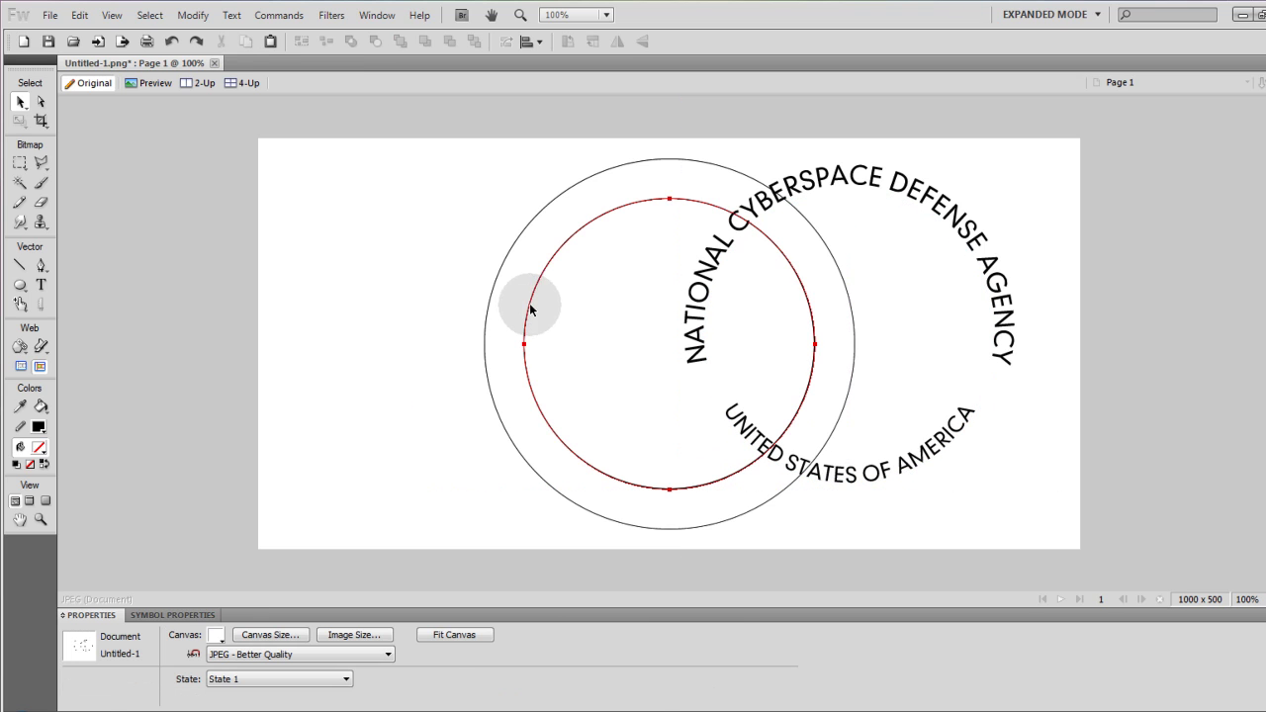
- Set the outer circle's width and height to 450 px
click(525, 224)
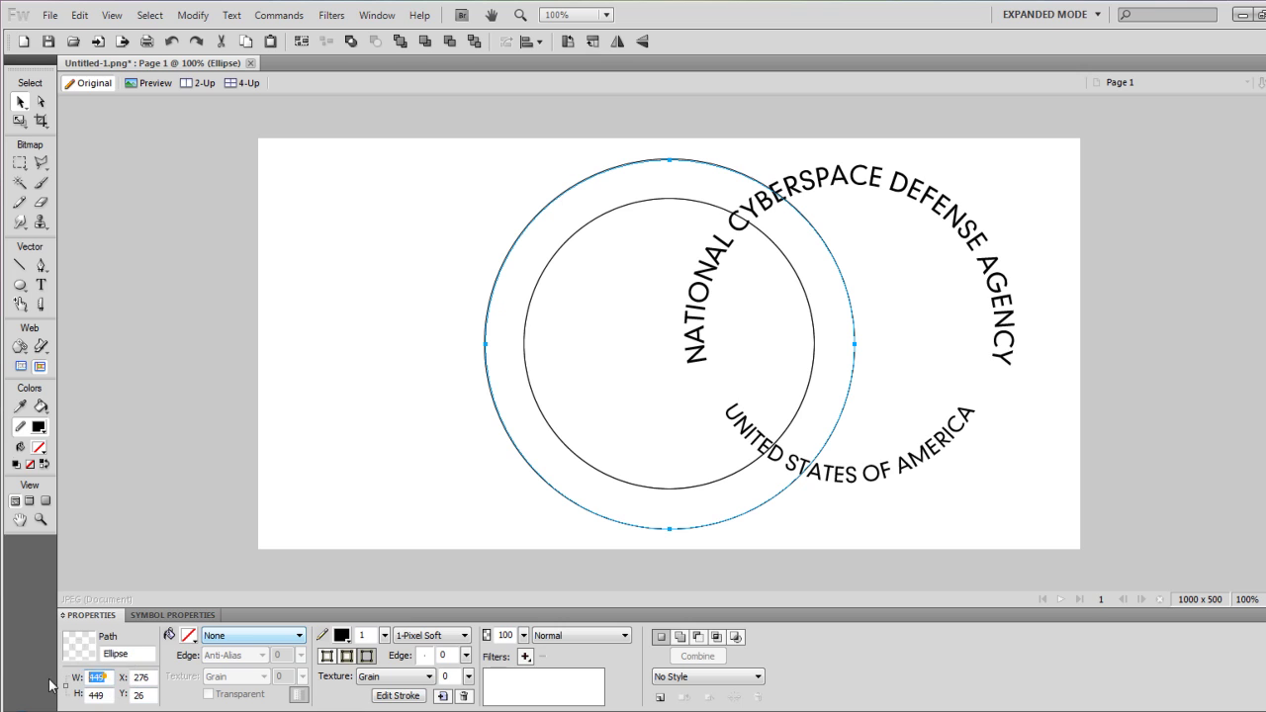
text(450)
key(Tab)
text(450)
- Move both curved texts clear of the circles, and put the agency text back around the inner circle
drag(867, 175, 1158, 164)
drag(908, 458, 1097, 485)
click(853, 361)
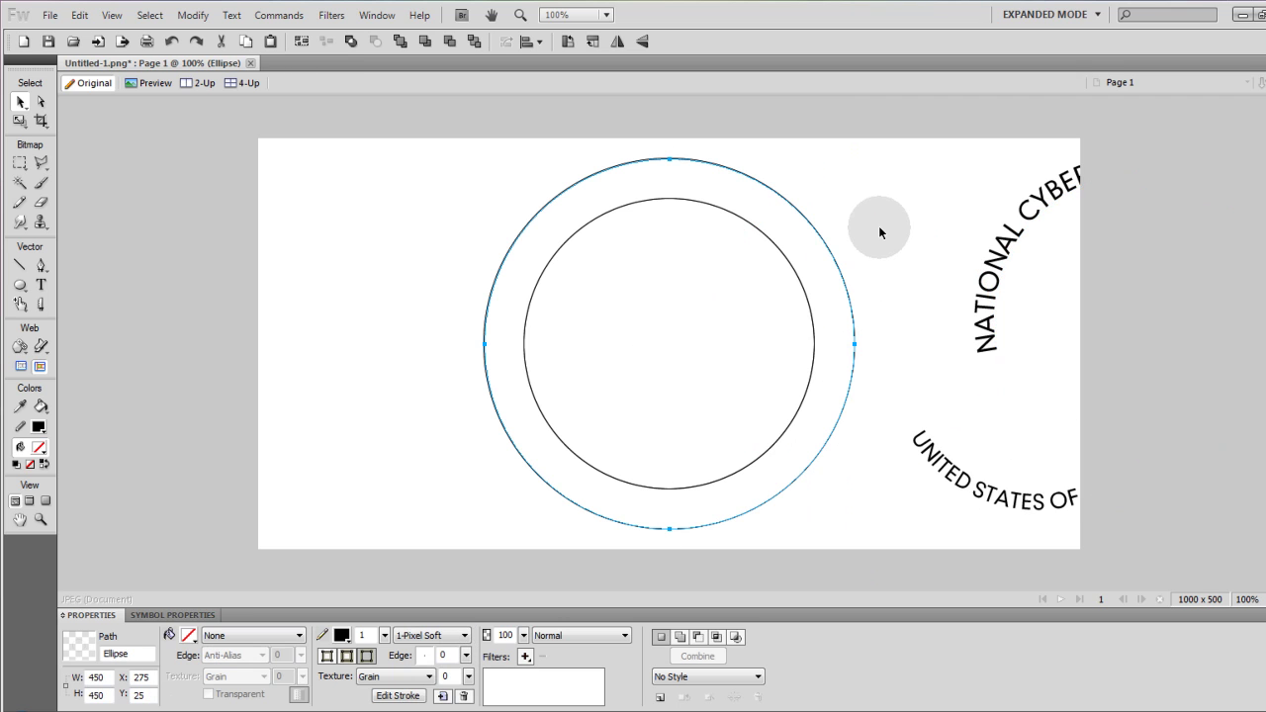
drag(896, 231, 546, 263)
- Scale the outer circle down about its center to about 432 px in diameter
click(545, 201)
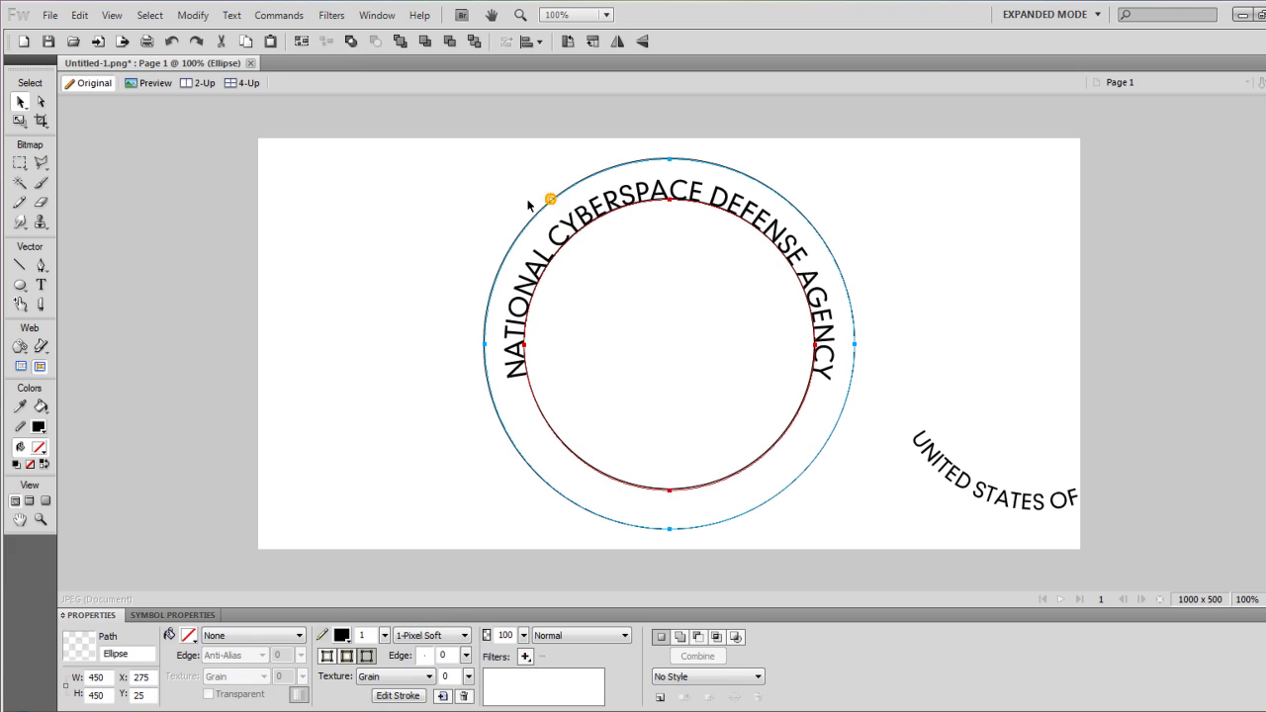
click(21, 120)
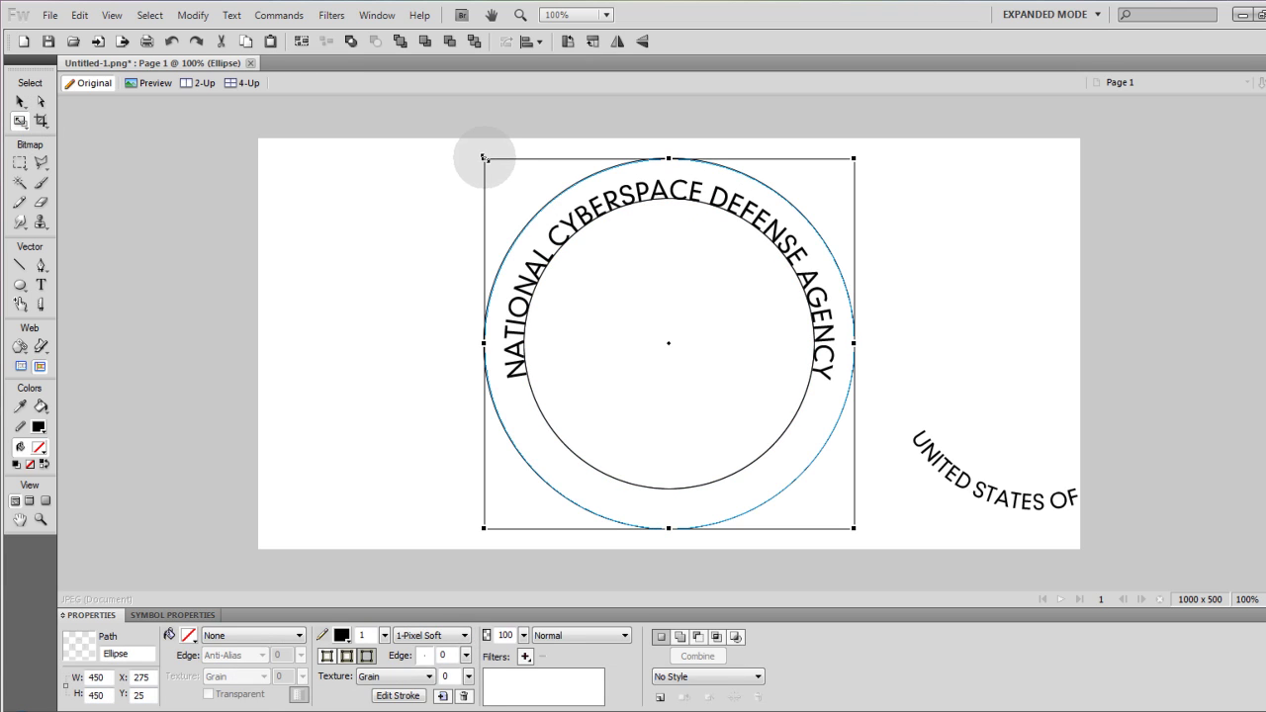
drag(484, 158, 499, 172)
- Delete the inner circle outline, moving the agency text aside to reach it and back inside the outer circle
drag(674, 188, 806, 196)
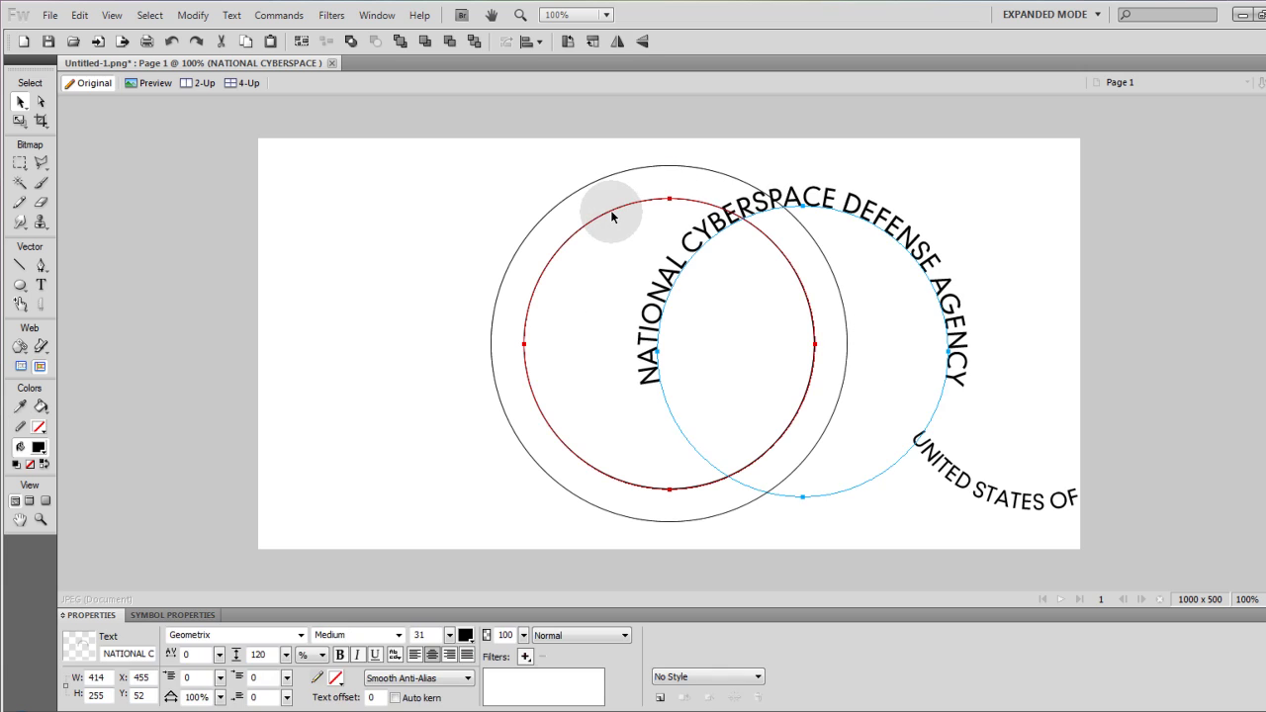
click(612, 212)
mouse_move(611, 216)
mouse_down()
mouse_move(593, 221)
mouse_move(615, 224)
mouse_up()
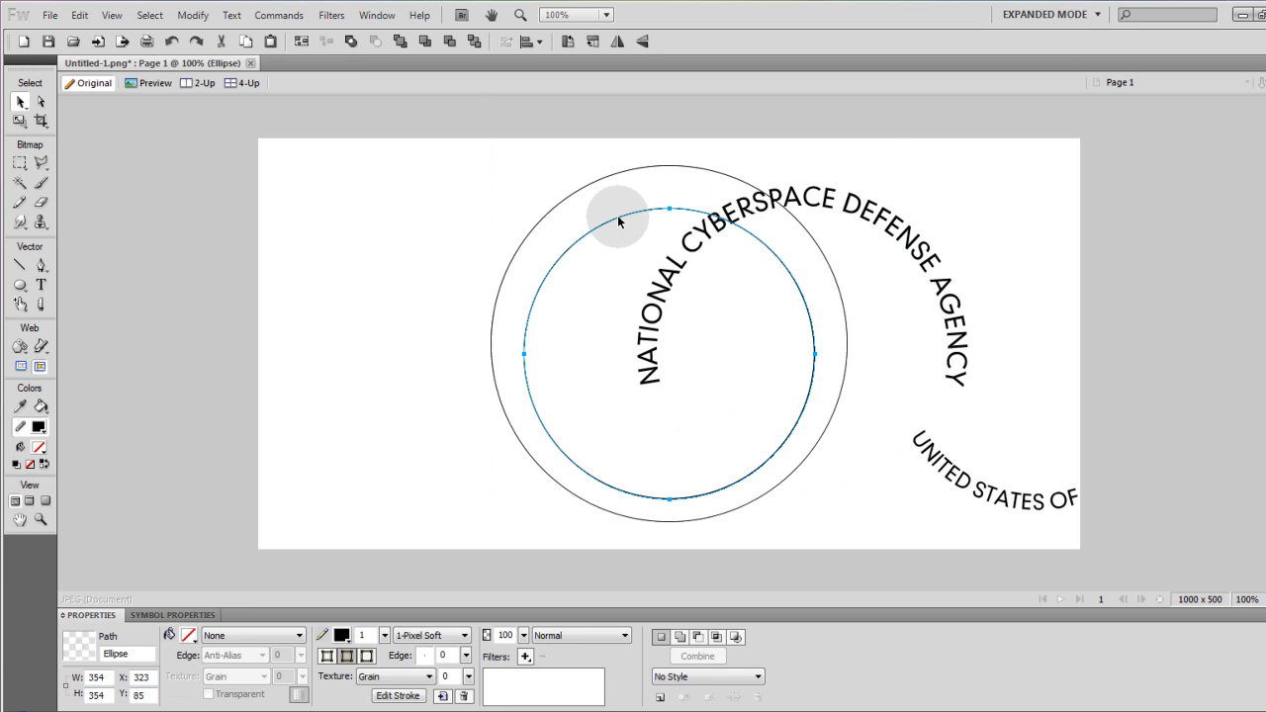
key(Delete)
drag(857, 207, 725, 188)
- Move the UNITED STATES OF AMERICA text into the lower part of the outer circle, roughly concentric with the agency text
drag(954, 472, 581, 479)
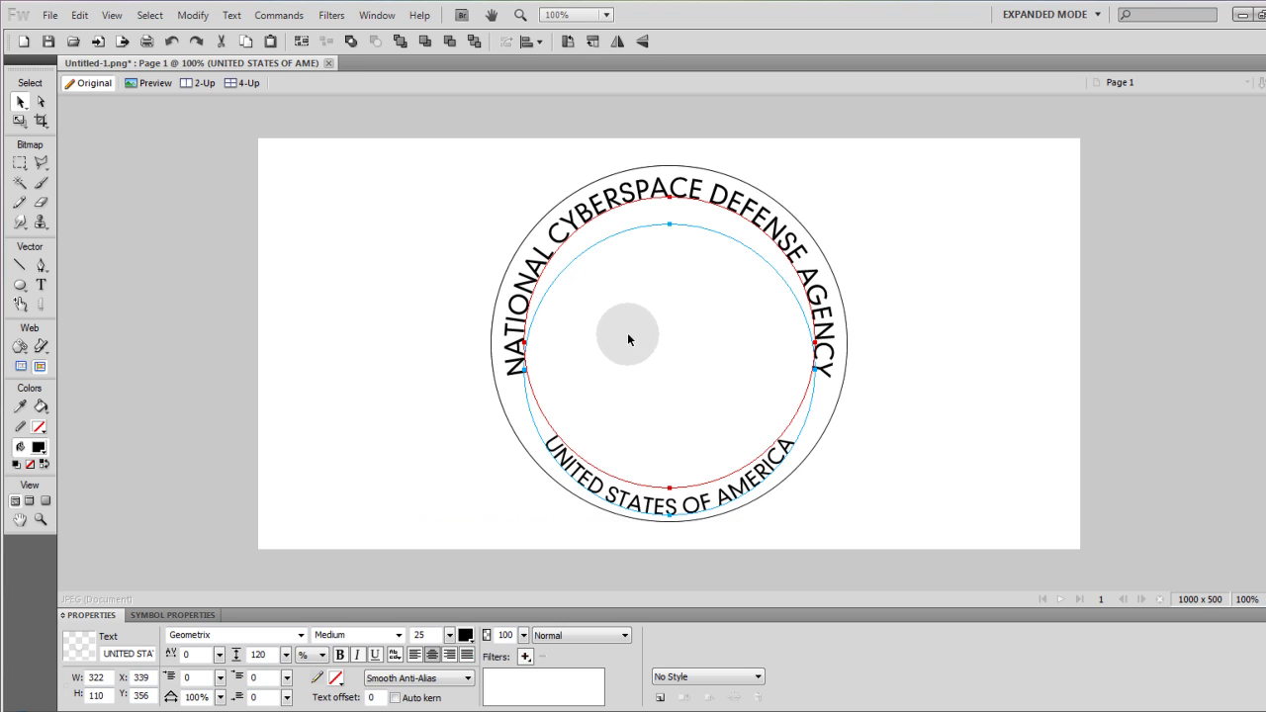
drag(768, 485, 772, 453)
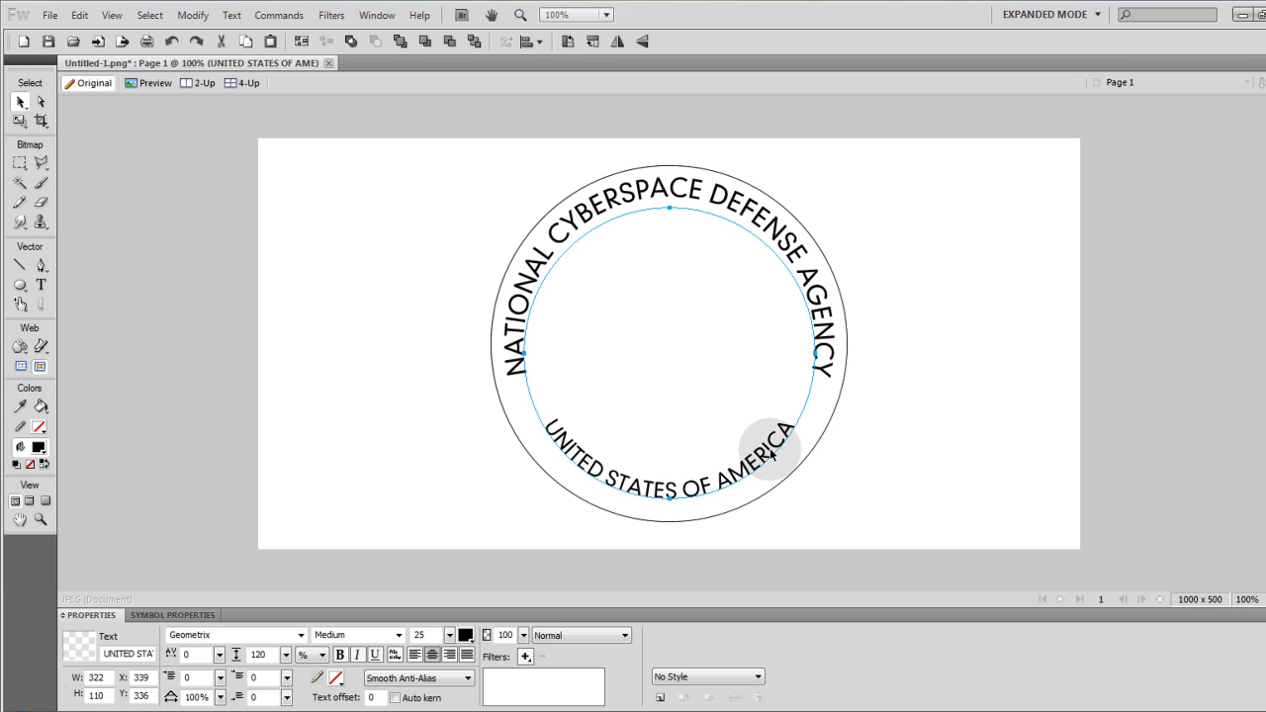
key(Up)
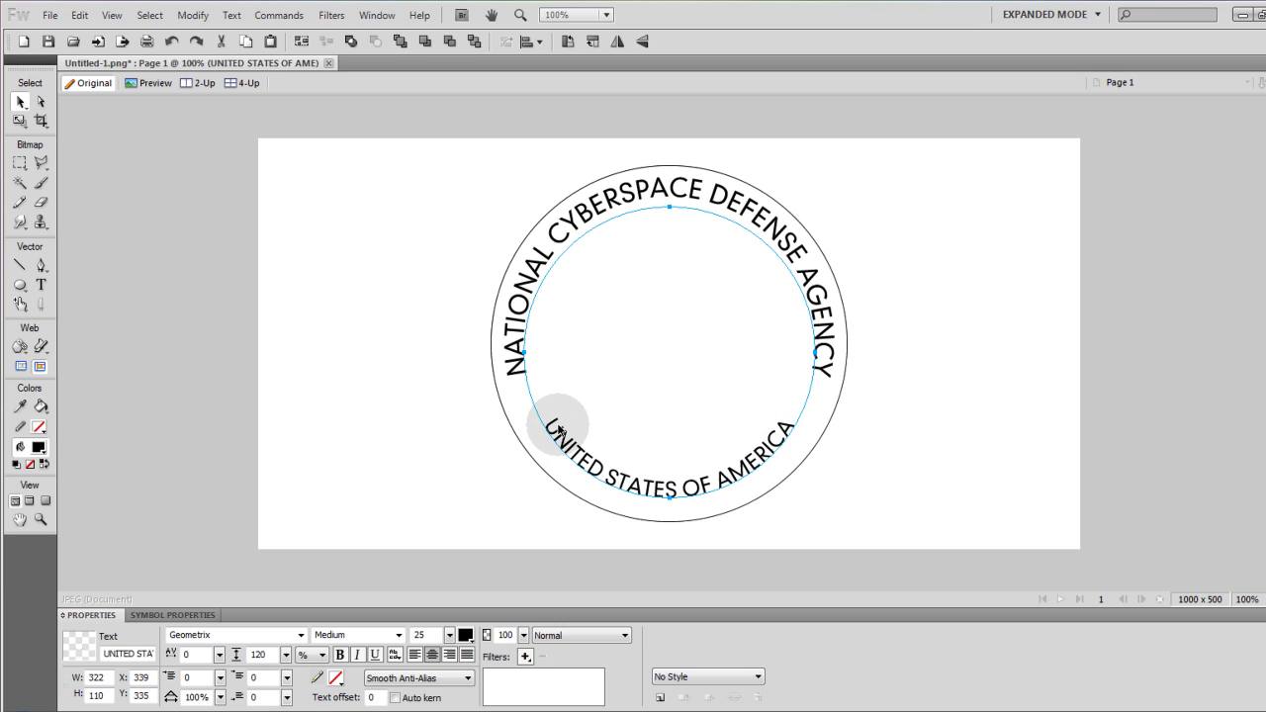
key(Up)
drag(690, 490, 690, 484)
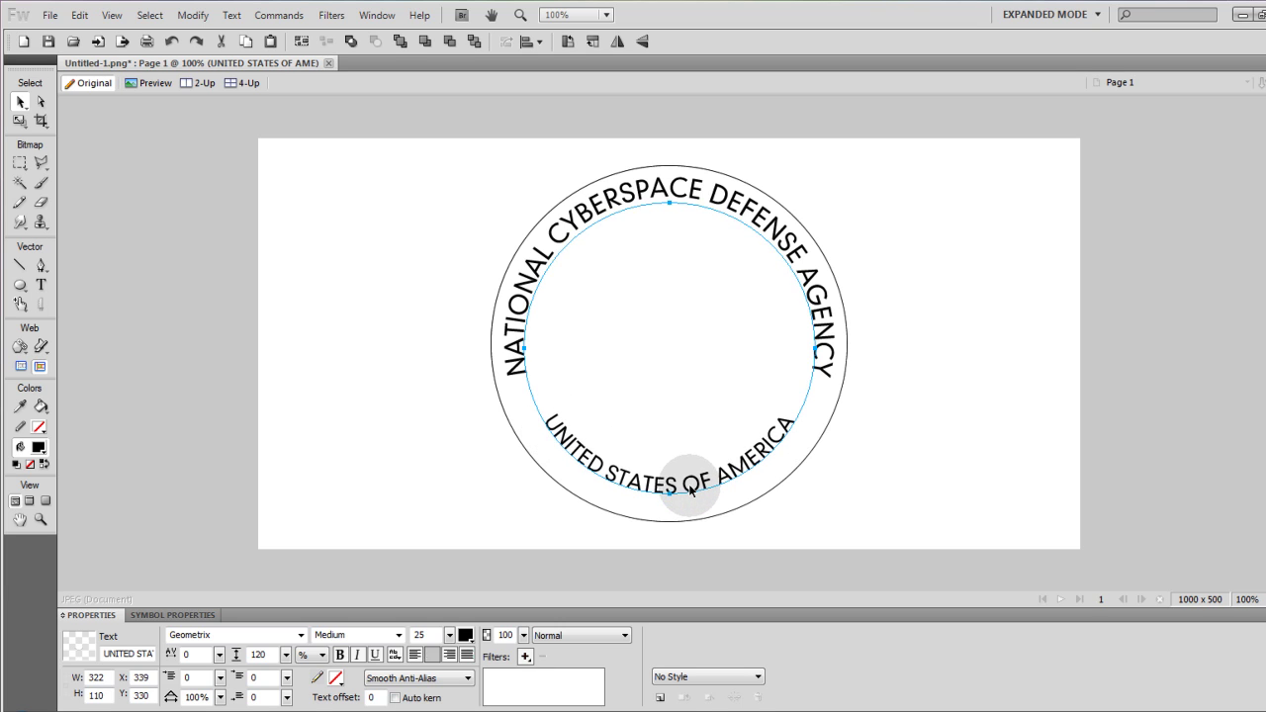
- Detach the country text from its path and enlarge that path circle to about 404 px in diameter
click(231, 15)
click(287, 148)
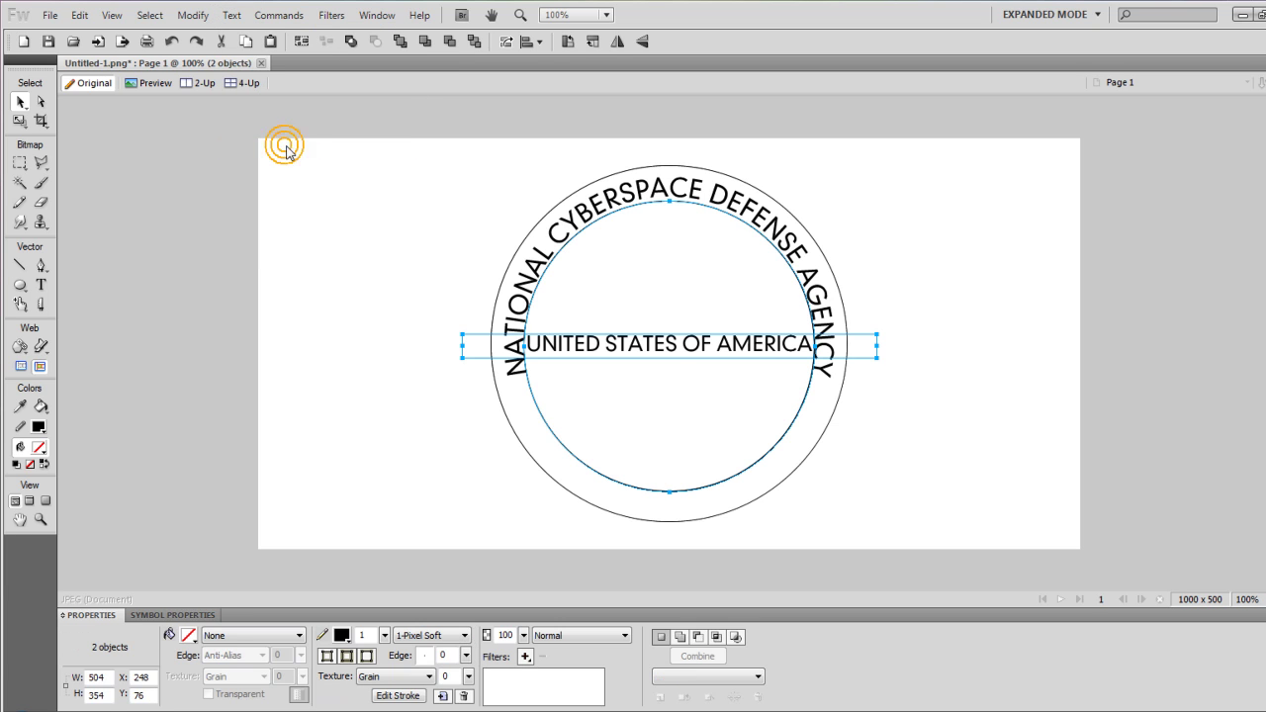
click(542, 453)
click(539, 409)
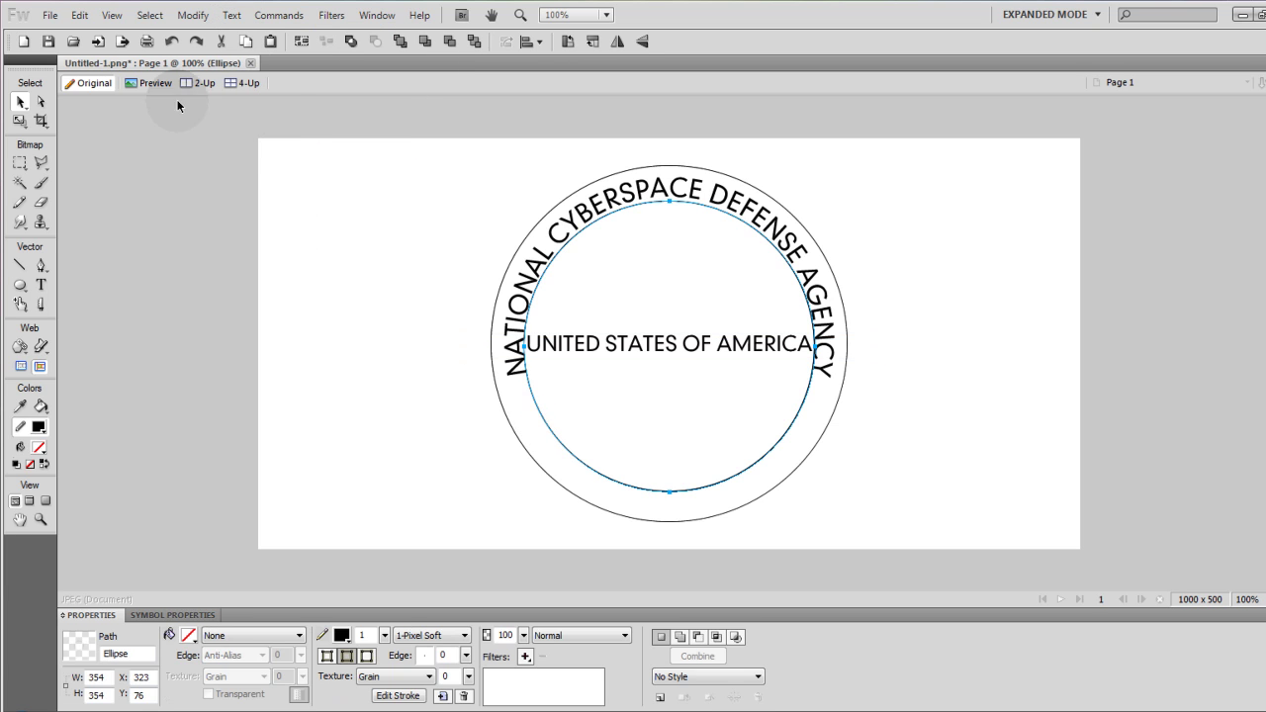
click(19, 120)
drag(814, 200, 836, 188)
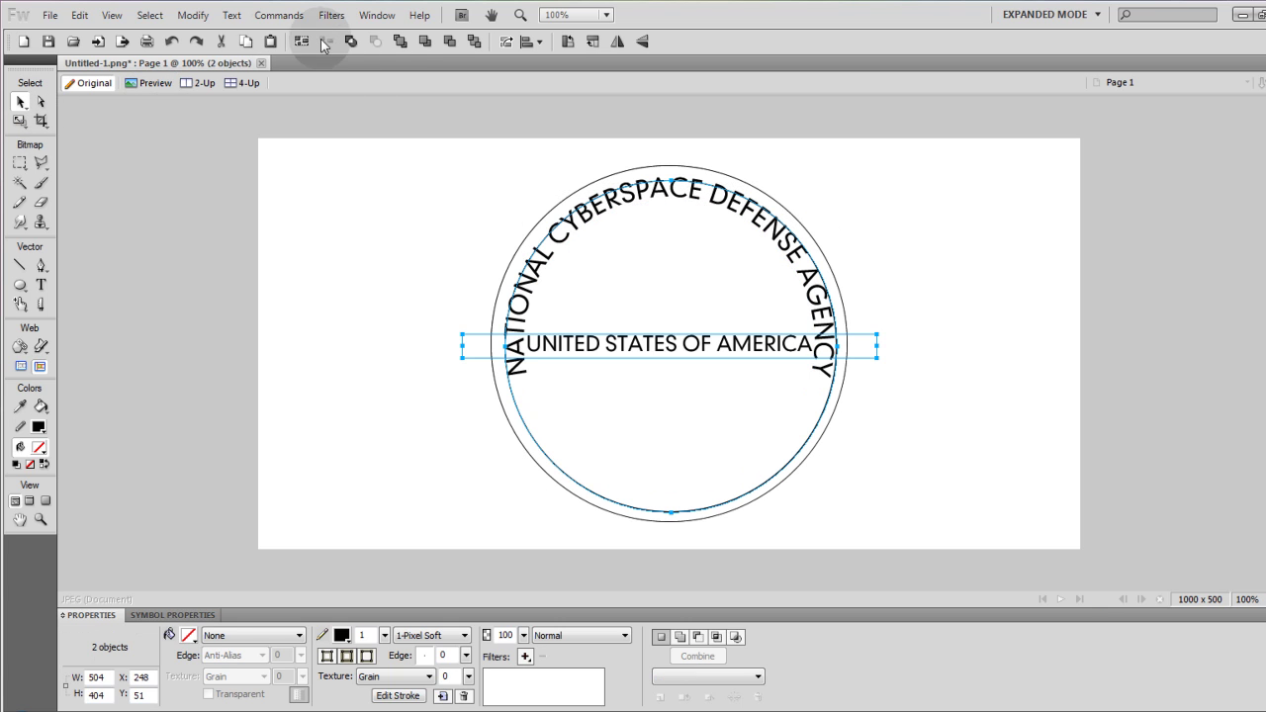
- Attach the country text to the enlarged circle again and nudge it slightly down inside the outer circle
click(231, 15)
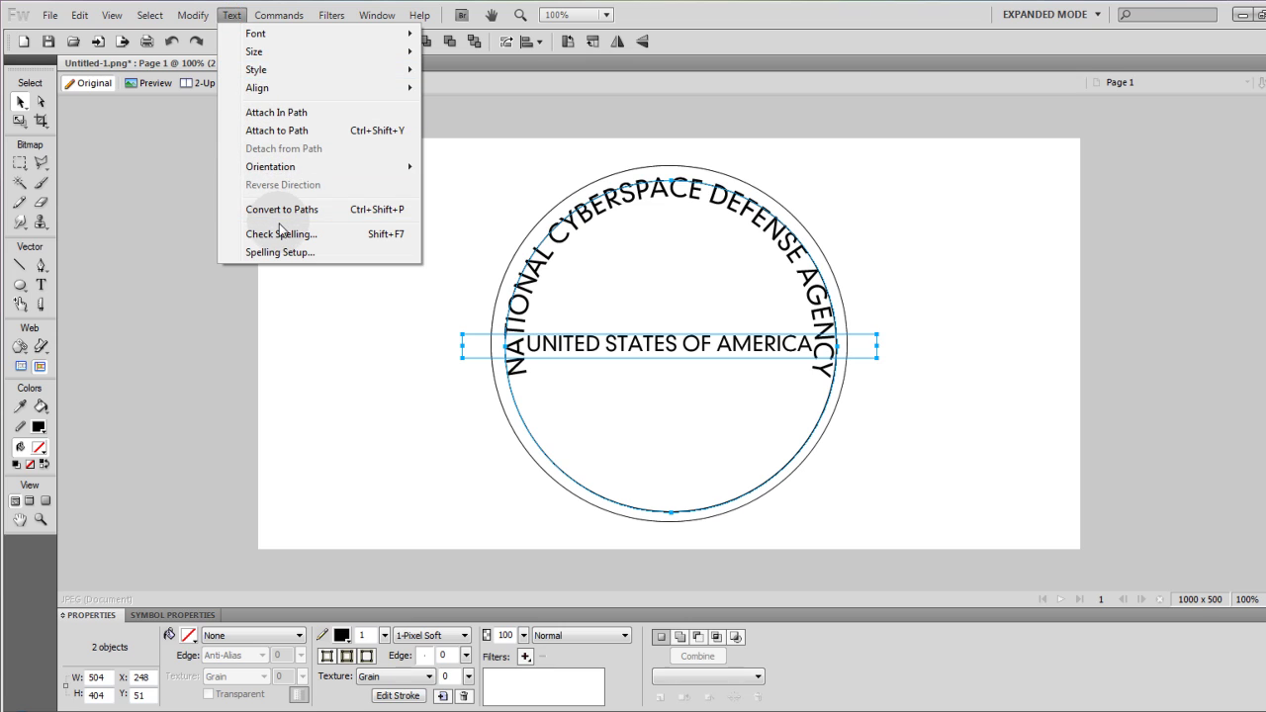
click(285, 131)
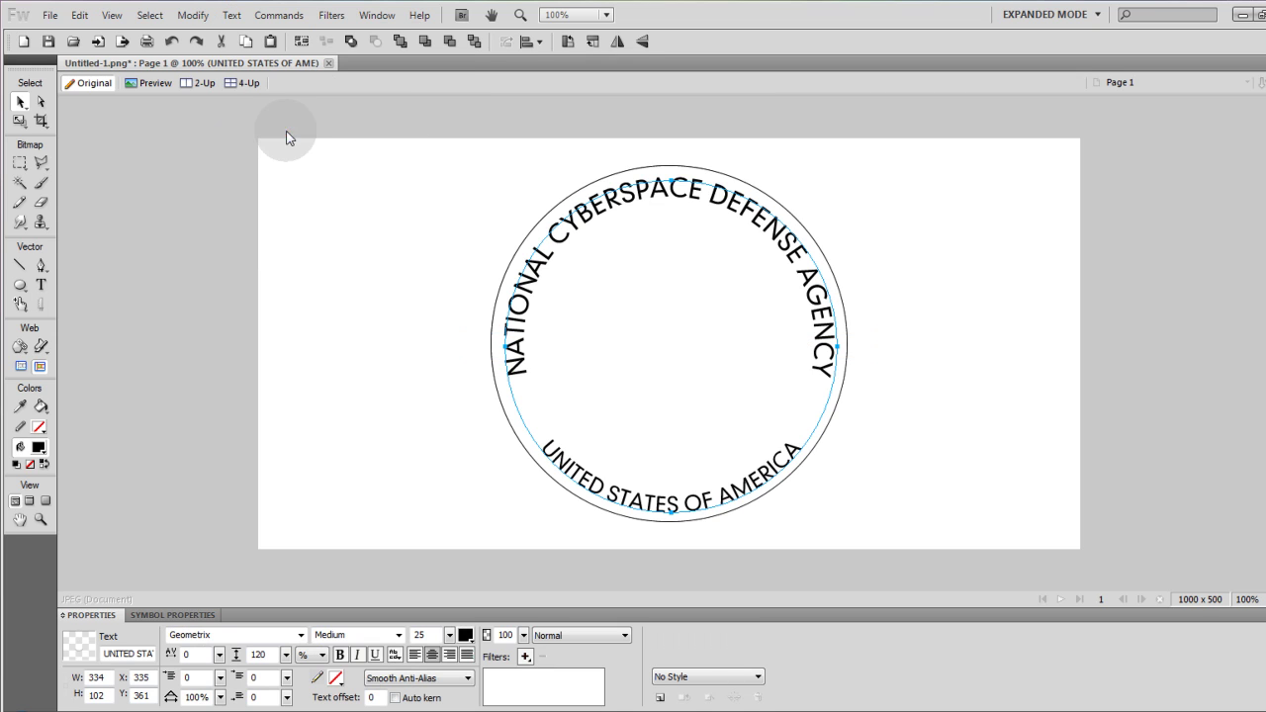
click(790, 451)
drag(790, 452, 789, 456)
click(904, 383)
- Draw a small star about 19 by 18 px in the seal's left gap between the texts and copy it to the right gap
click(20, 288)
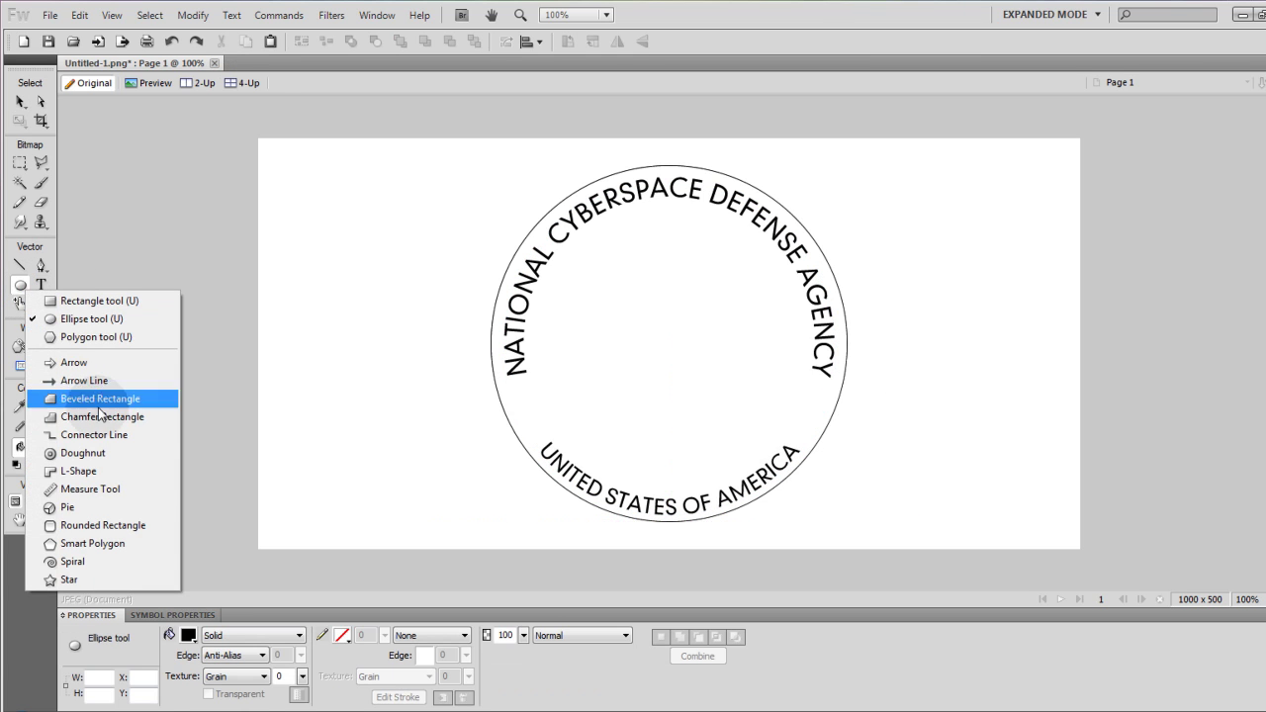
click(69, 580)
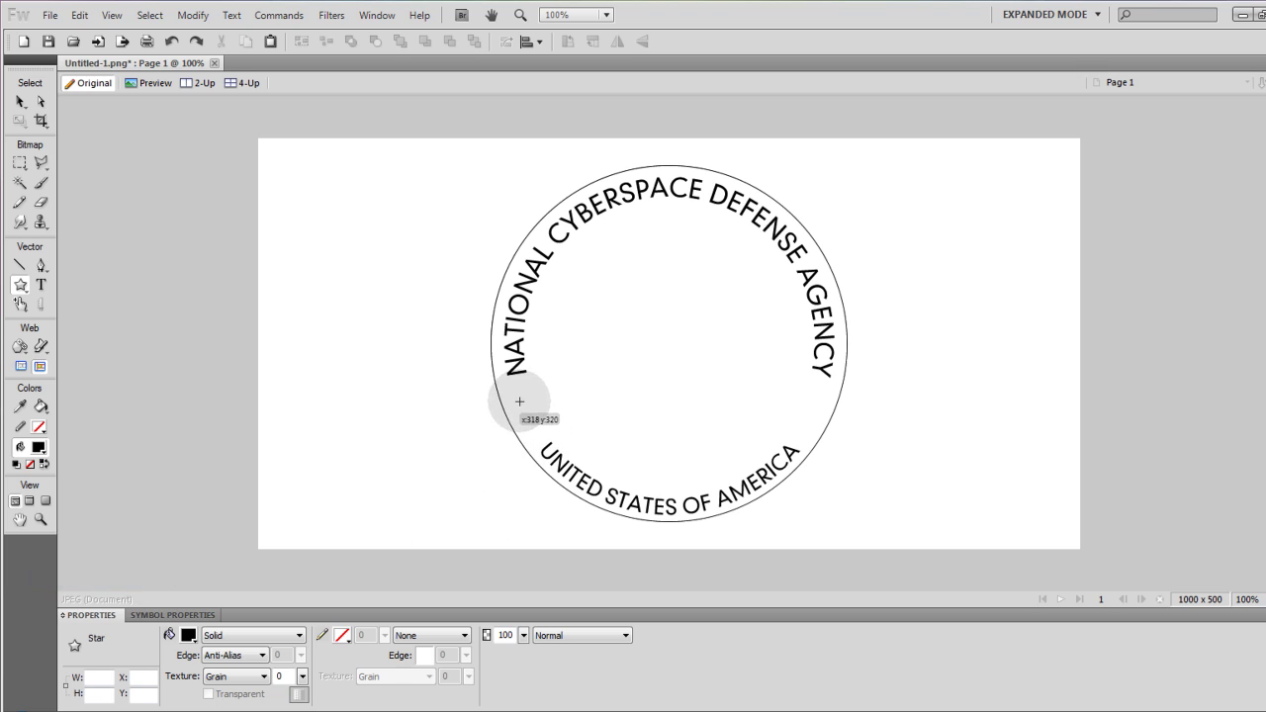
mouse_move(519, 401)
mouse_down()
mouse_move(551, 432)
mouse_move(533, 417)
mouse_up()
key(v)
click(206, 187)
click(526, 412)
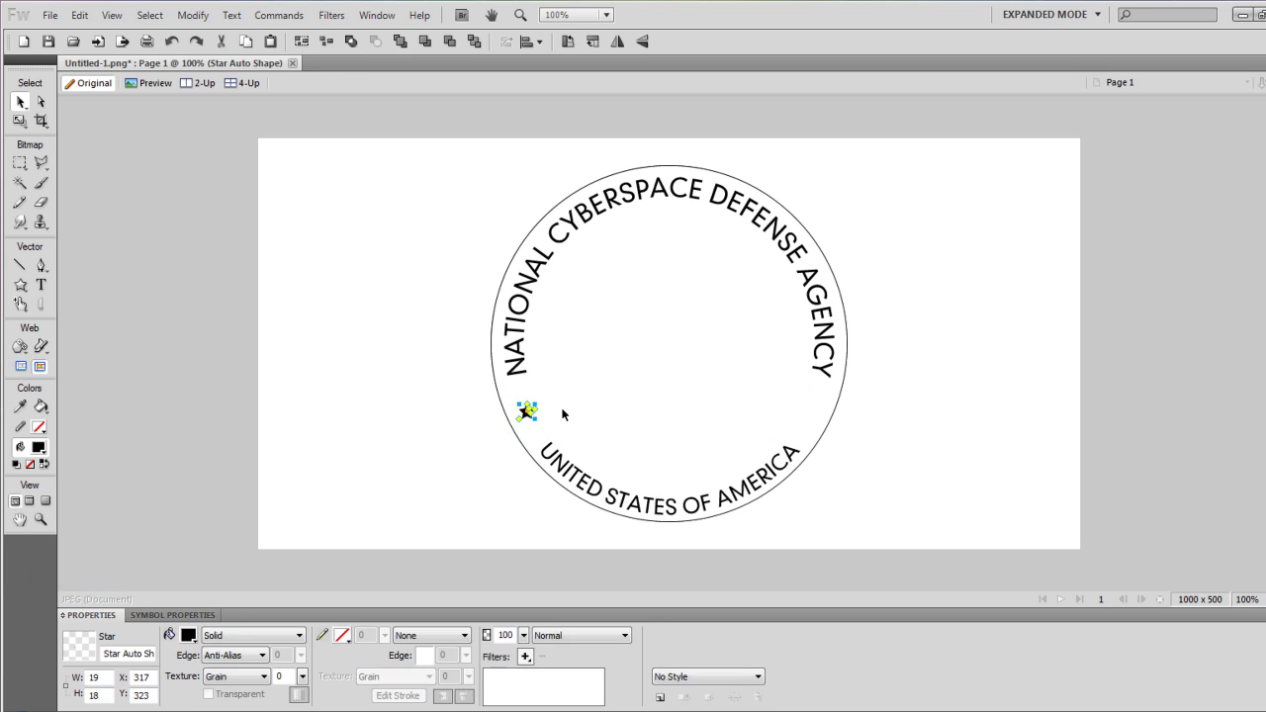
drag(526, 411, 812, 415)
click(331, 376)
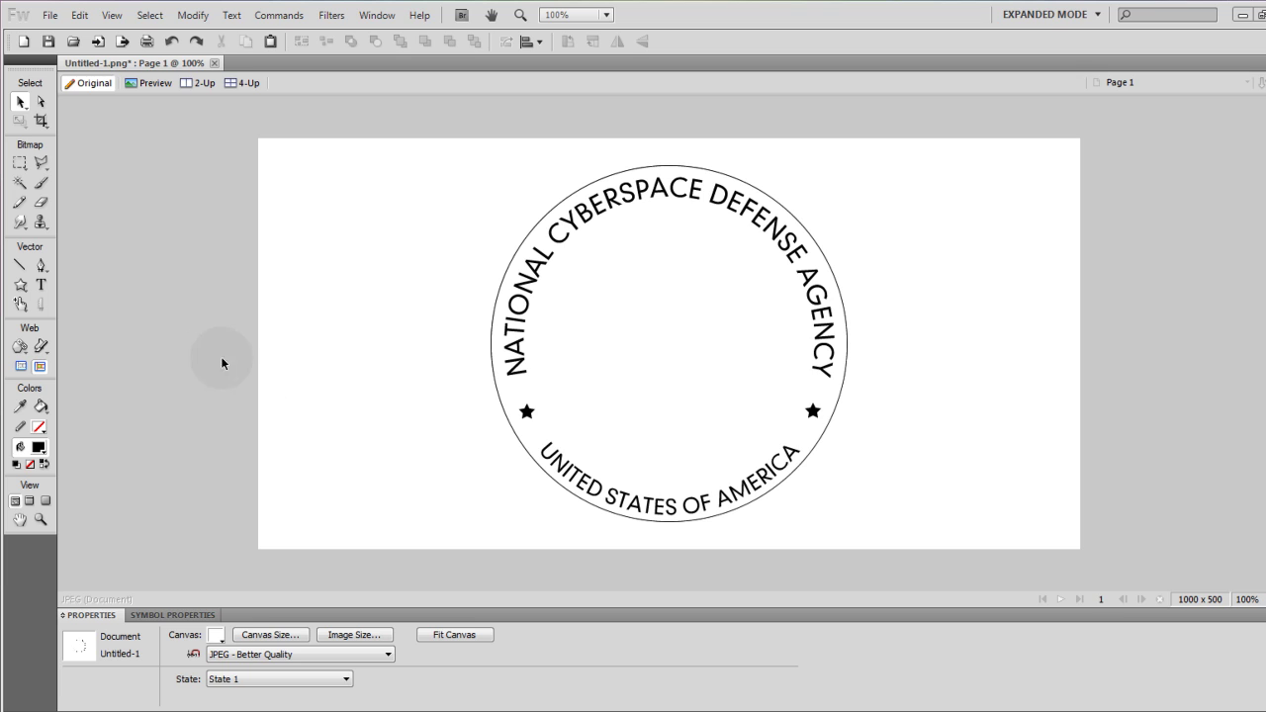
- Set the outer circle's stroke width to 3
click(542, 211)
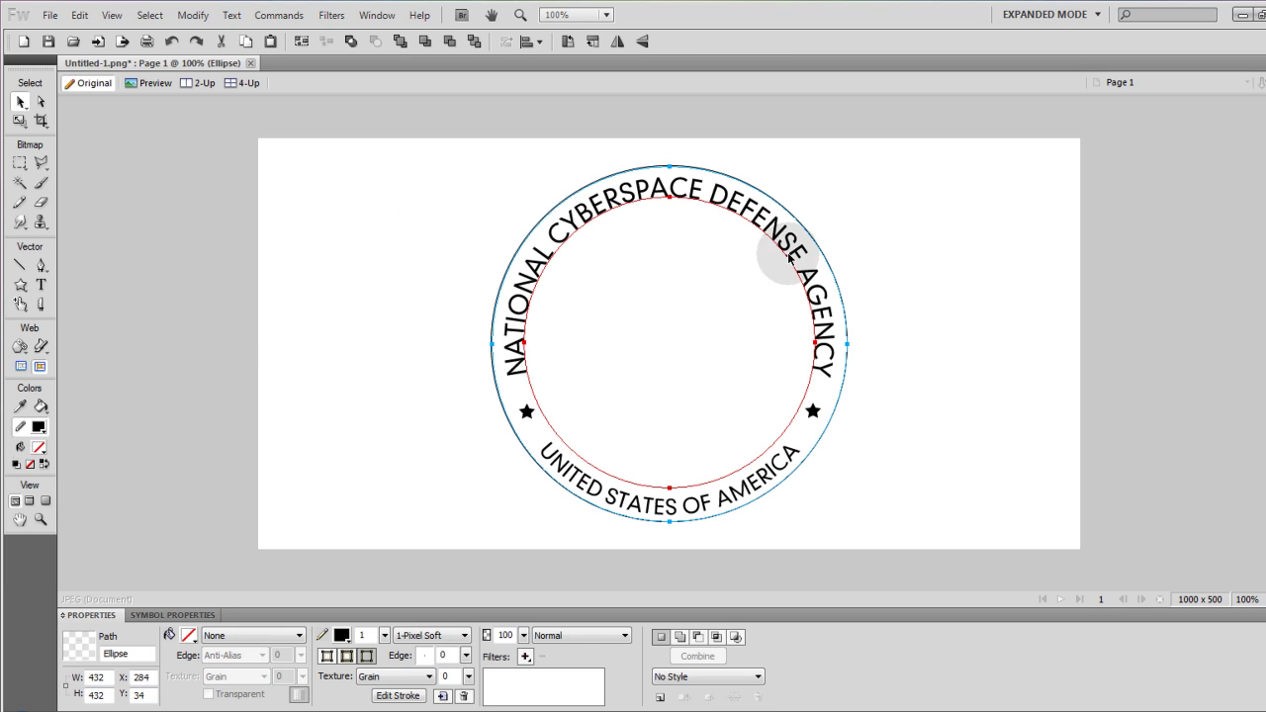
click(956, 262)
click(605, 178)
click(383, 639)
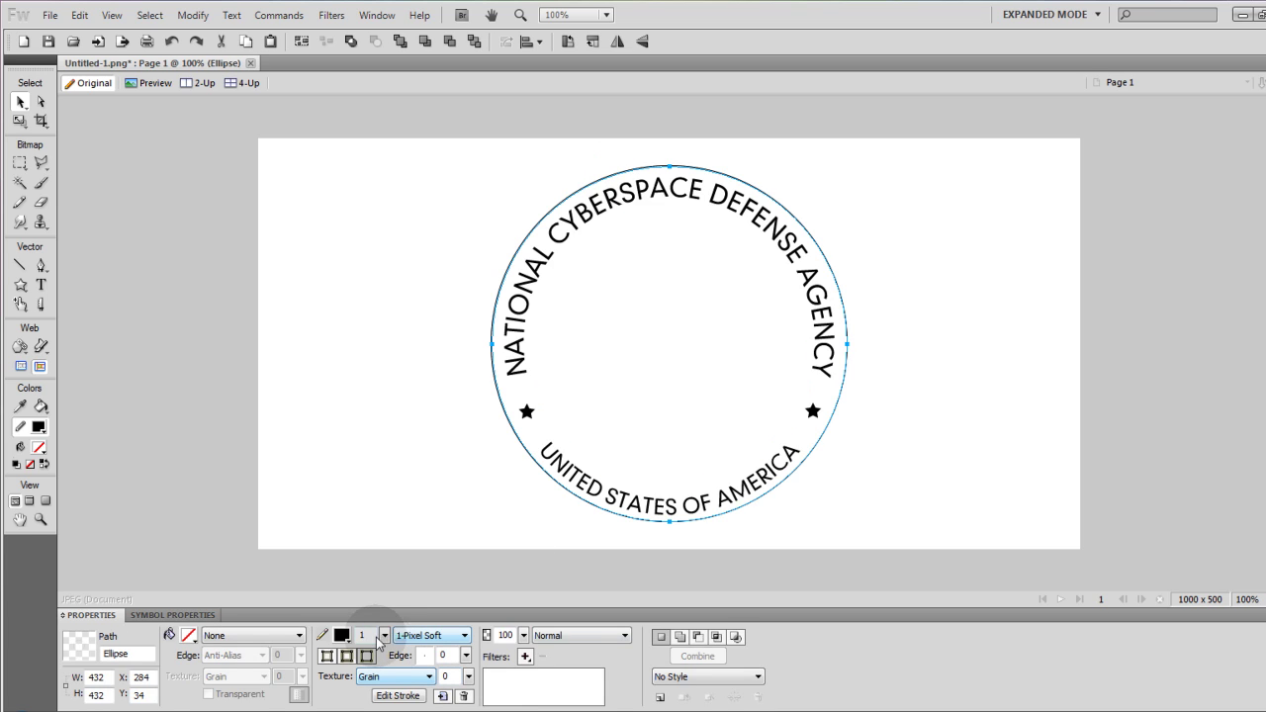
drag(385, 639, 383, 633)
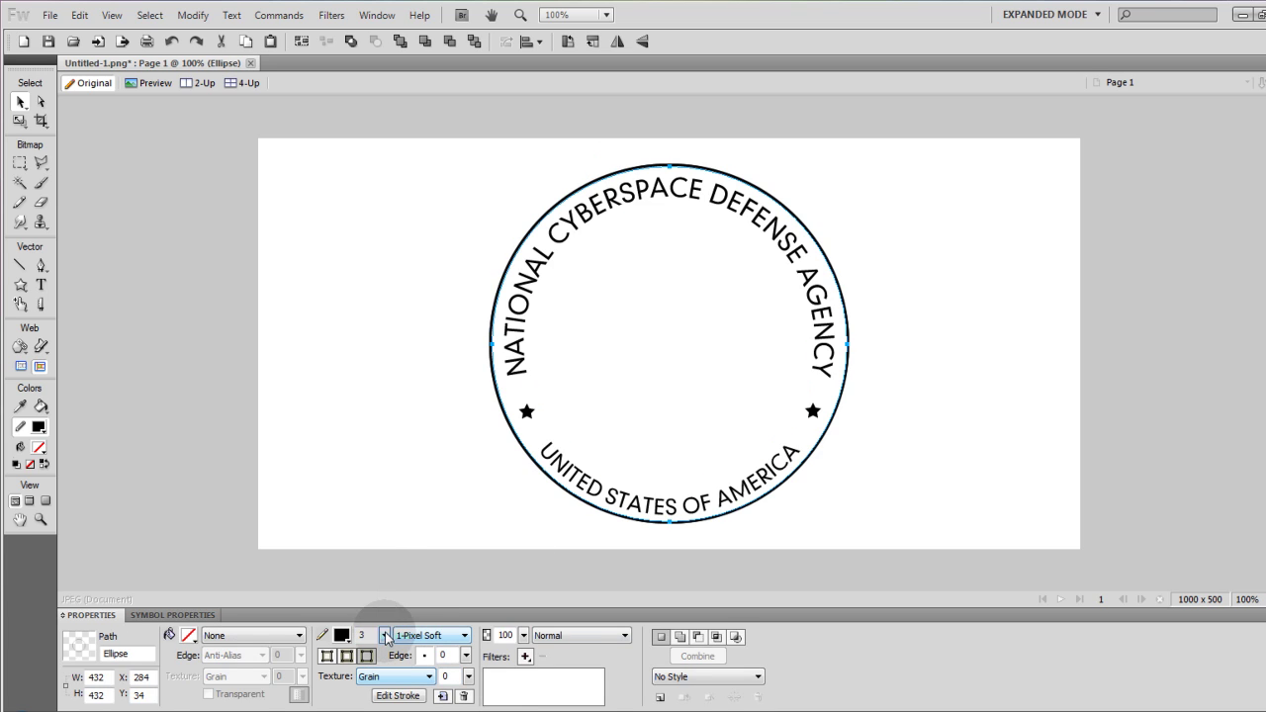
click(362, 389)
click(362, 389)
- Draw a concentric circle about 328 px in diameter inside the curved texts and nudge the country text slightly up
click(21, 287)
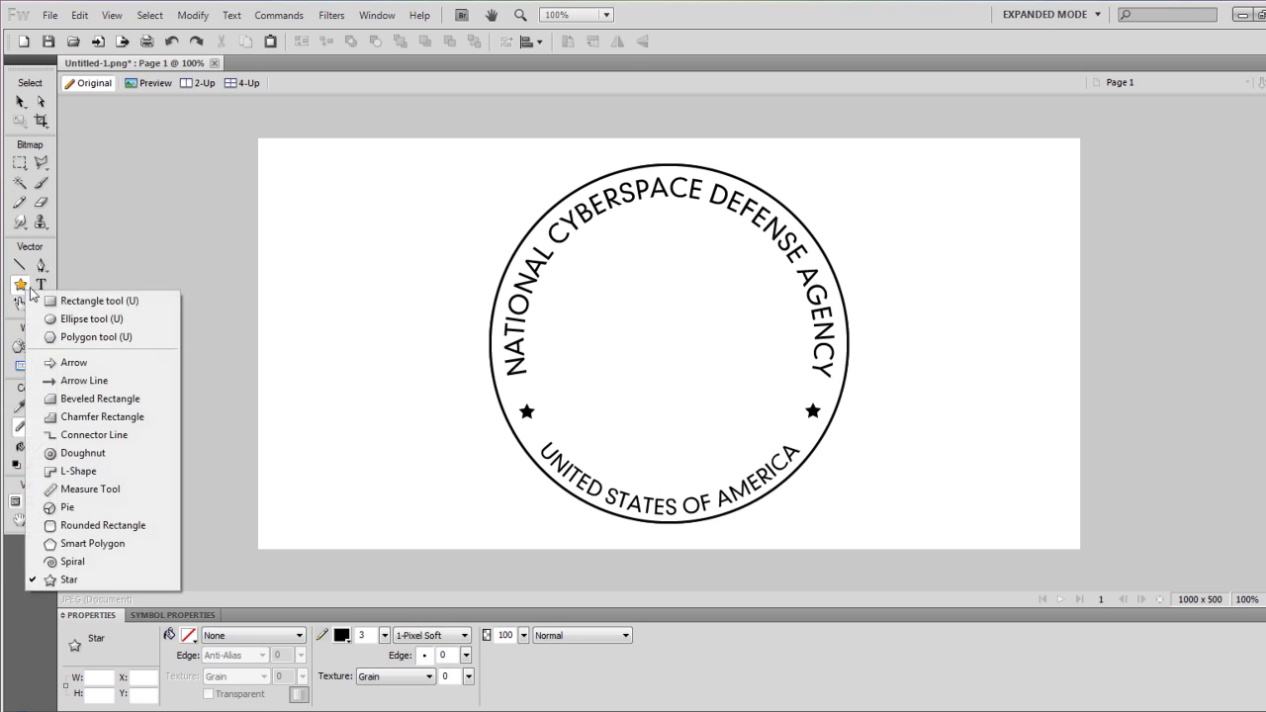
click(69, 316)
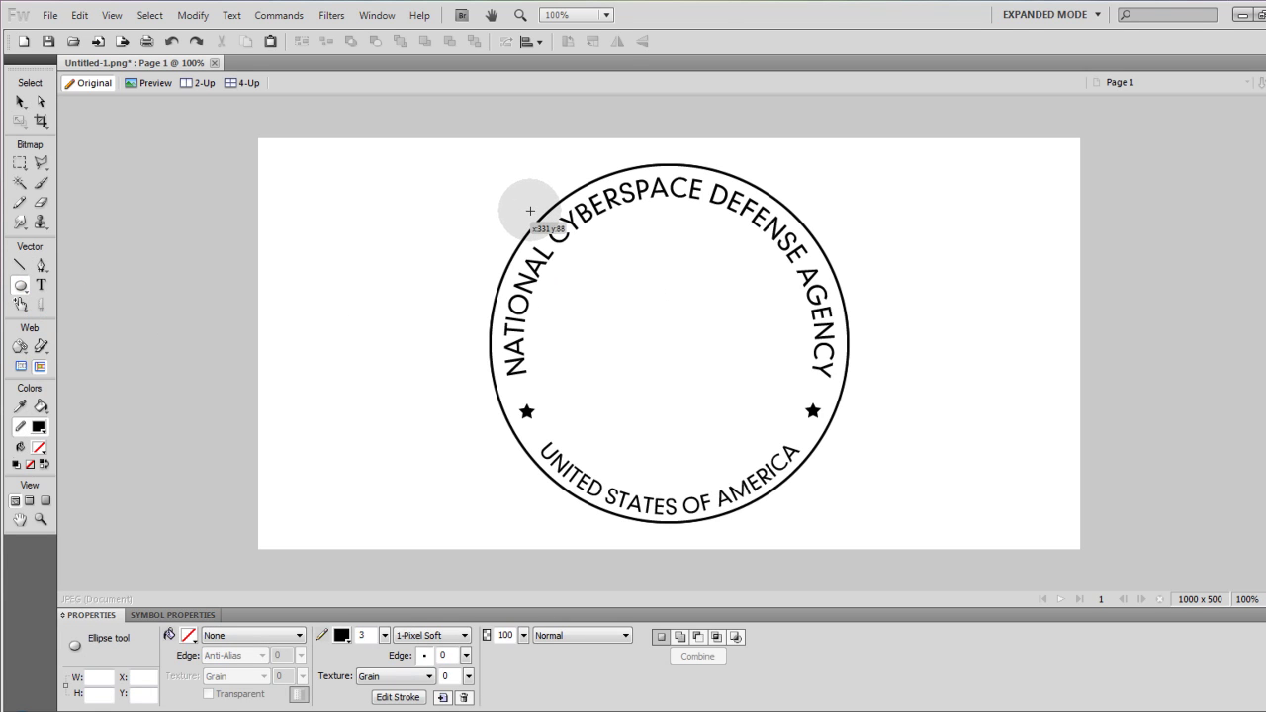
drag(550, 210, 838, 371)
click(646, 286)
click(20, 101)
drag(664, 215, 642, 214)
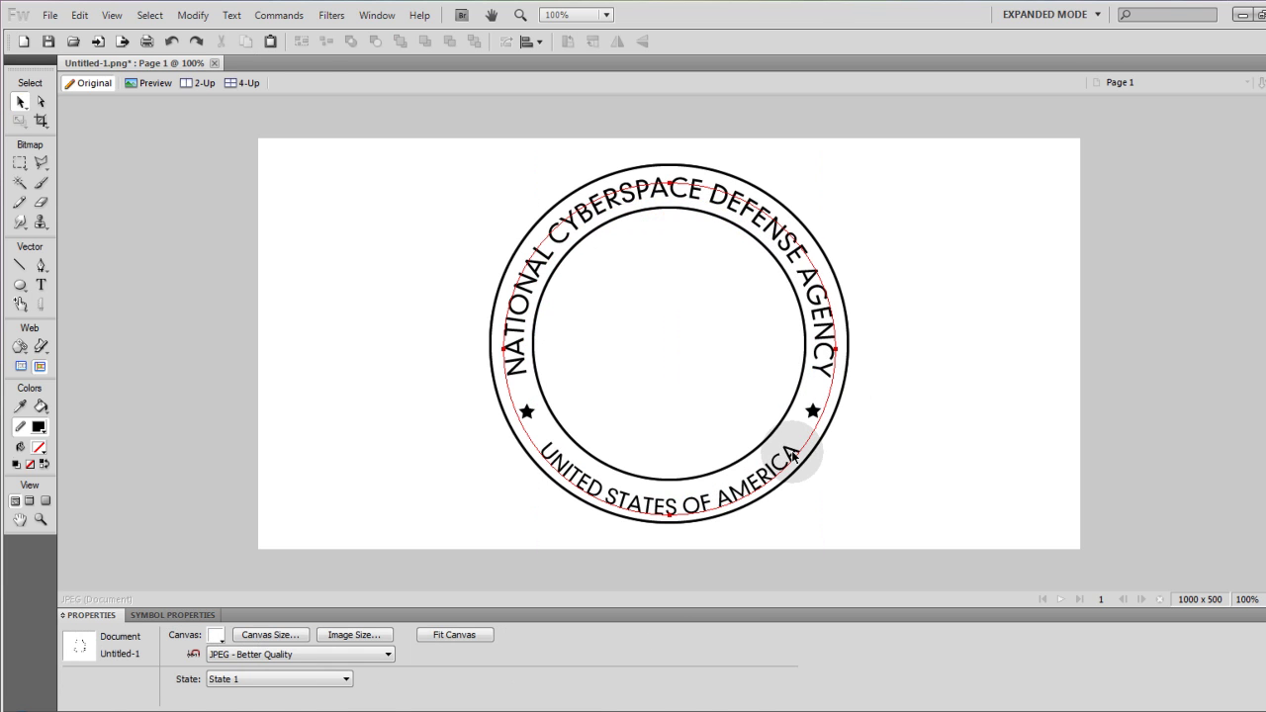
click(792, 455)
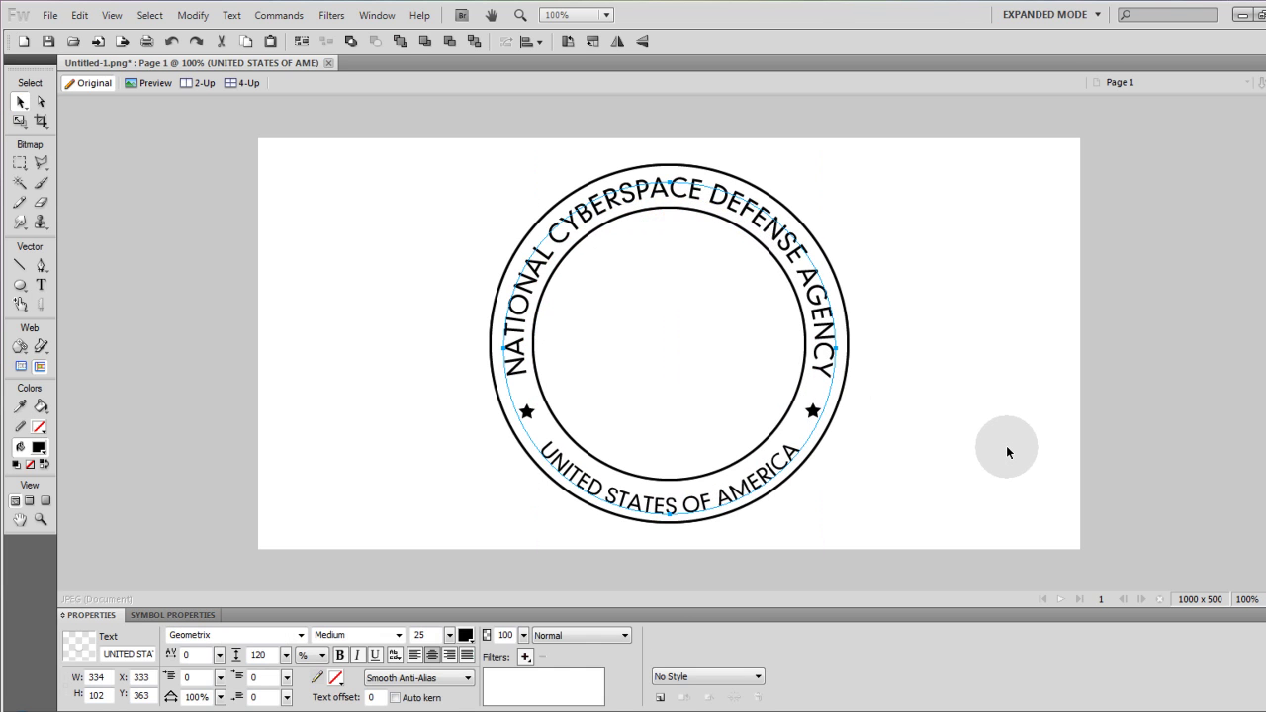
click(1005, 444)
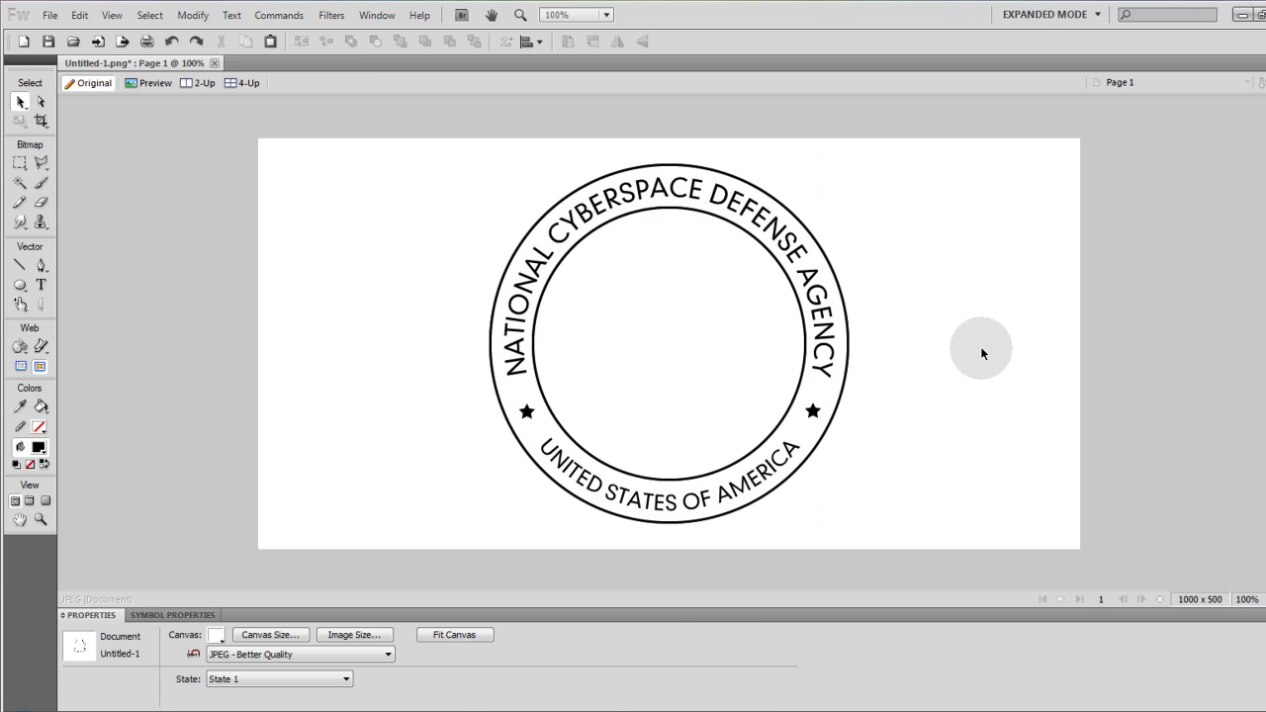
- Draw a doughnut shape about 438 px in diameter over the seal and widen its hole to leave a text-width ring
click(20, 285)
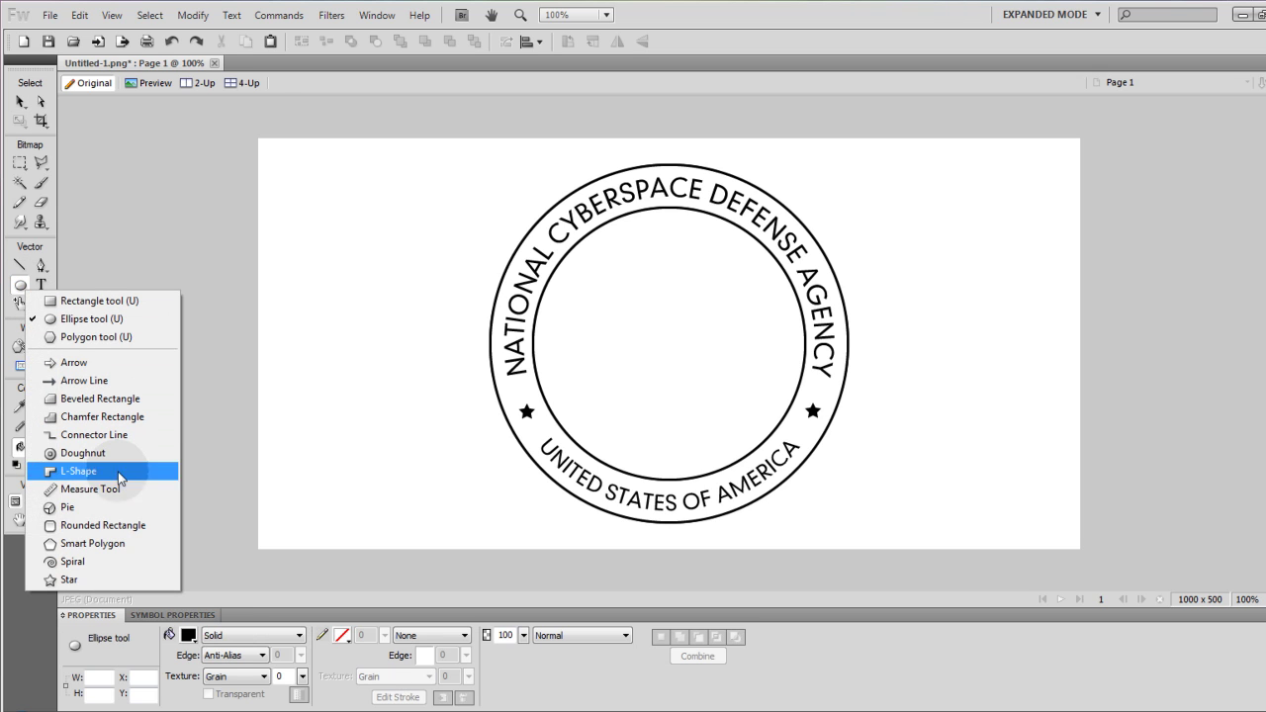
click(77, 454)
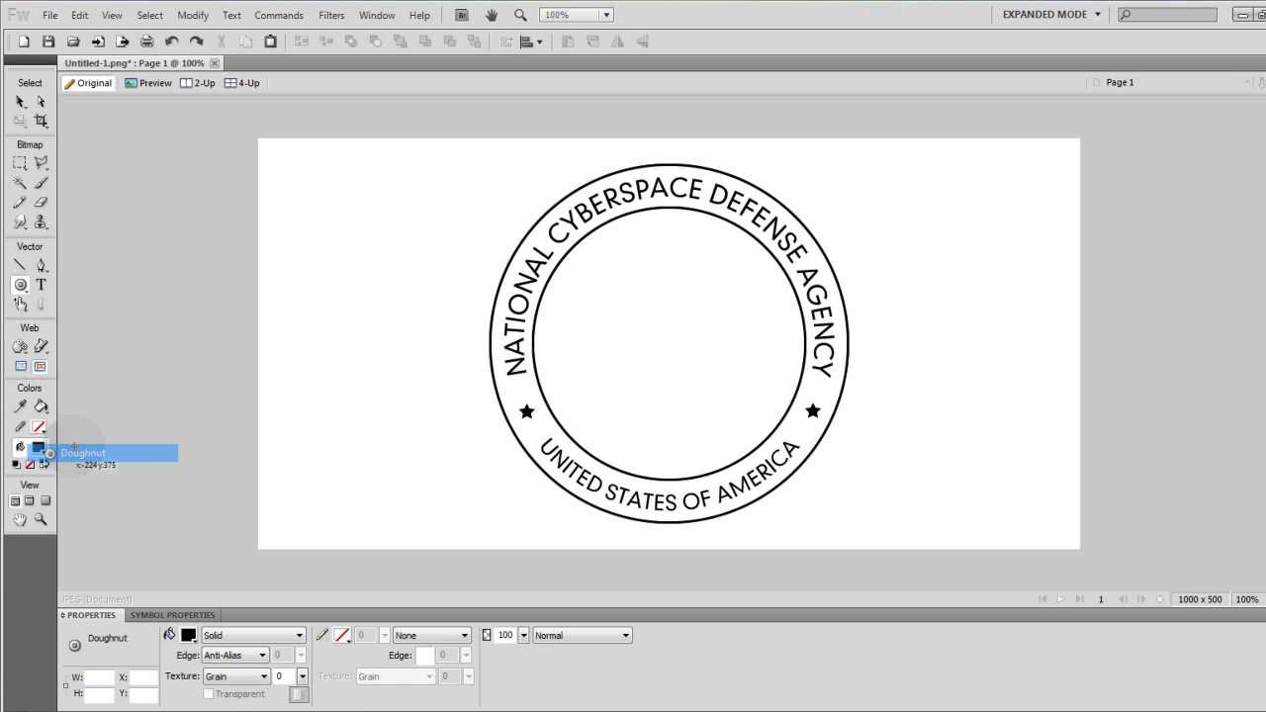
mouse_move(487, 161)
mouse_down()
mouse_move(741, 413)
mouse_move(847, 370)
mouse_up()
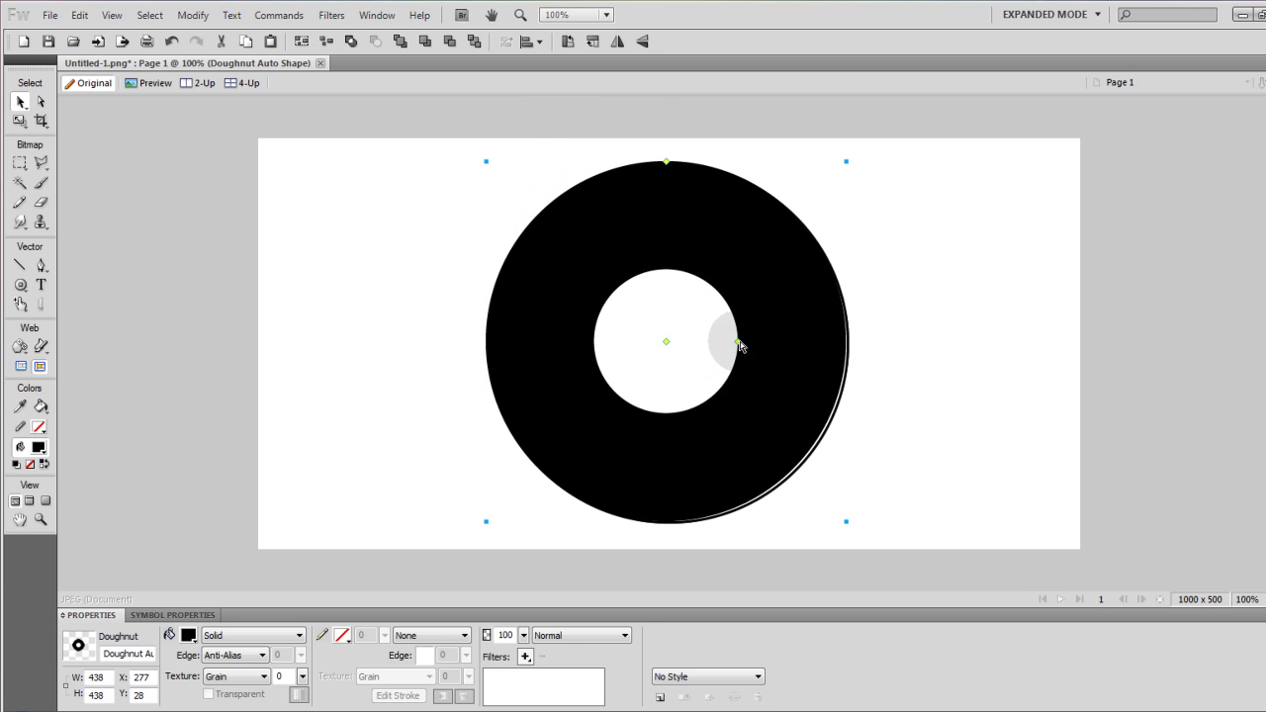
drag(738, 343, 807, 345)
- Delete the outer and inner circle outlines, moving the doughnut ring aside to reach them and back over the curved texts
drag(726, 198, 1026, 222)
click(777, 203)
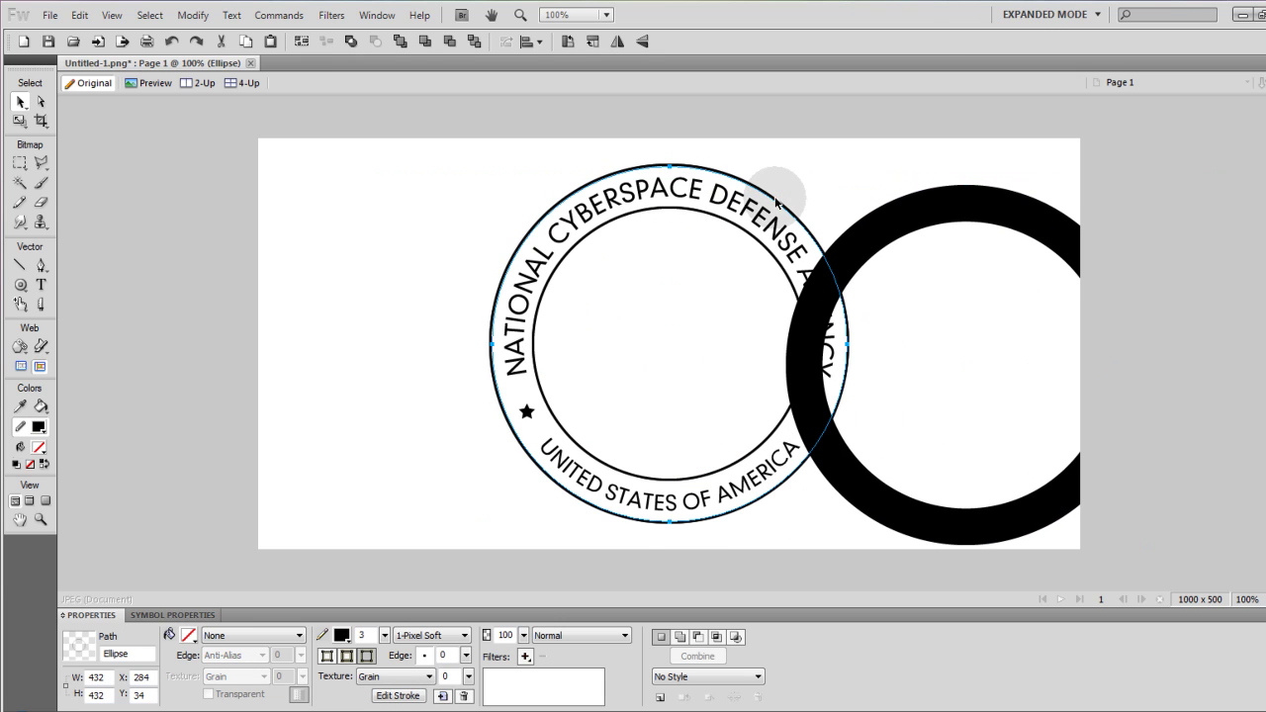
click(741, 227)
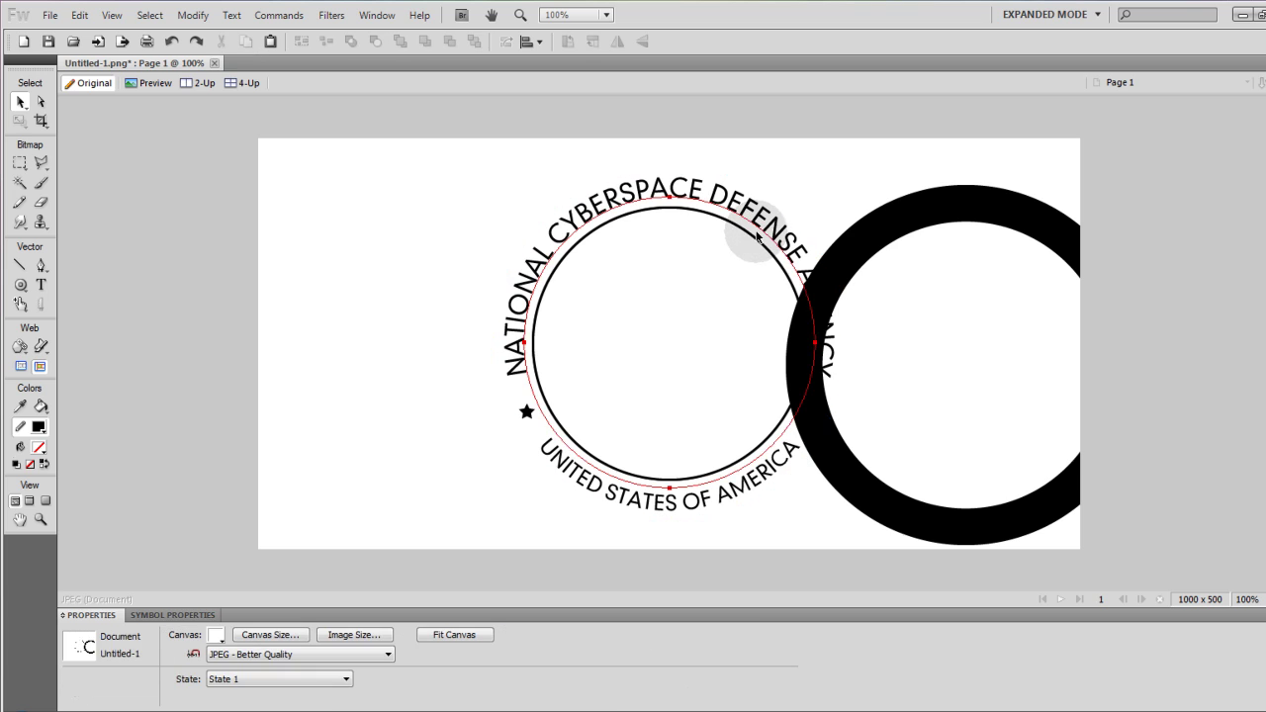
click(750, 240)
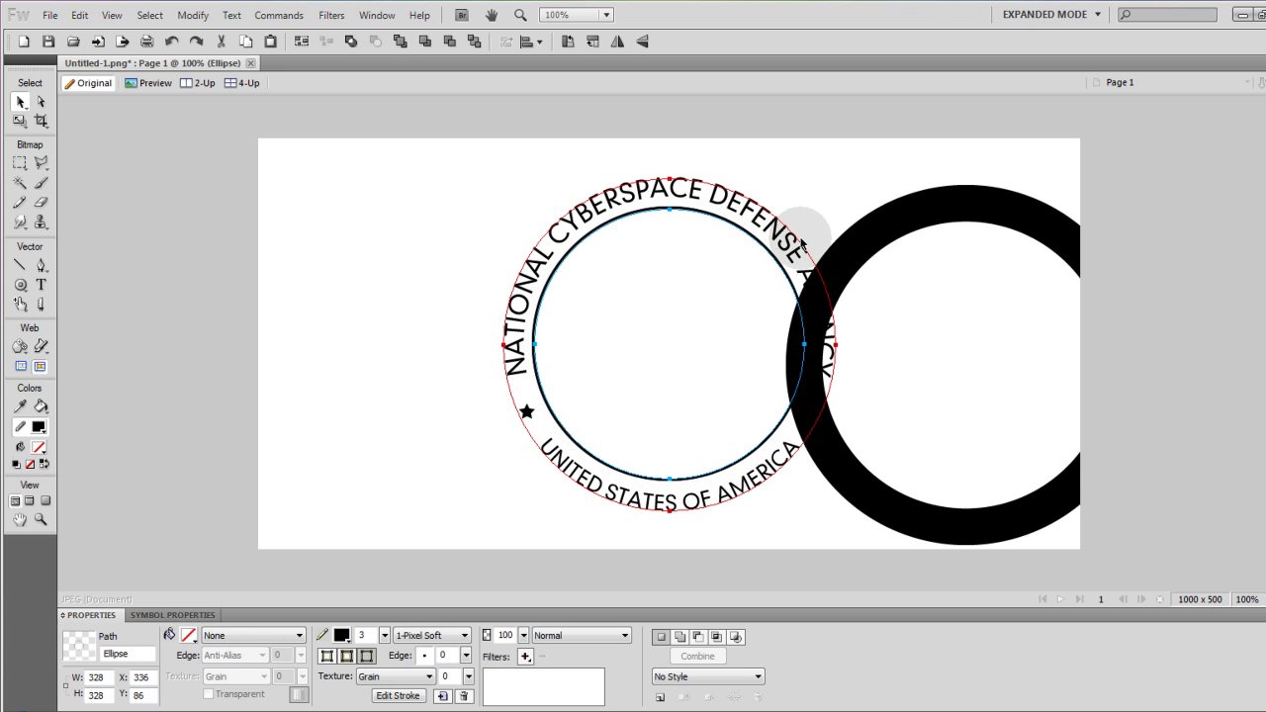
click(944, 220)
drag(945, 220, 652, 199)
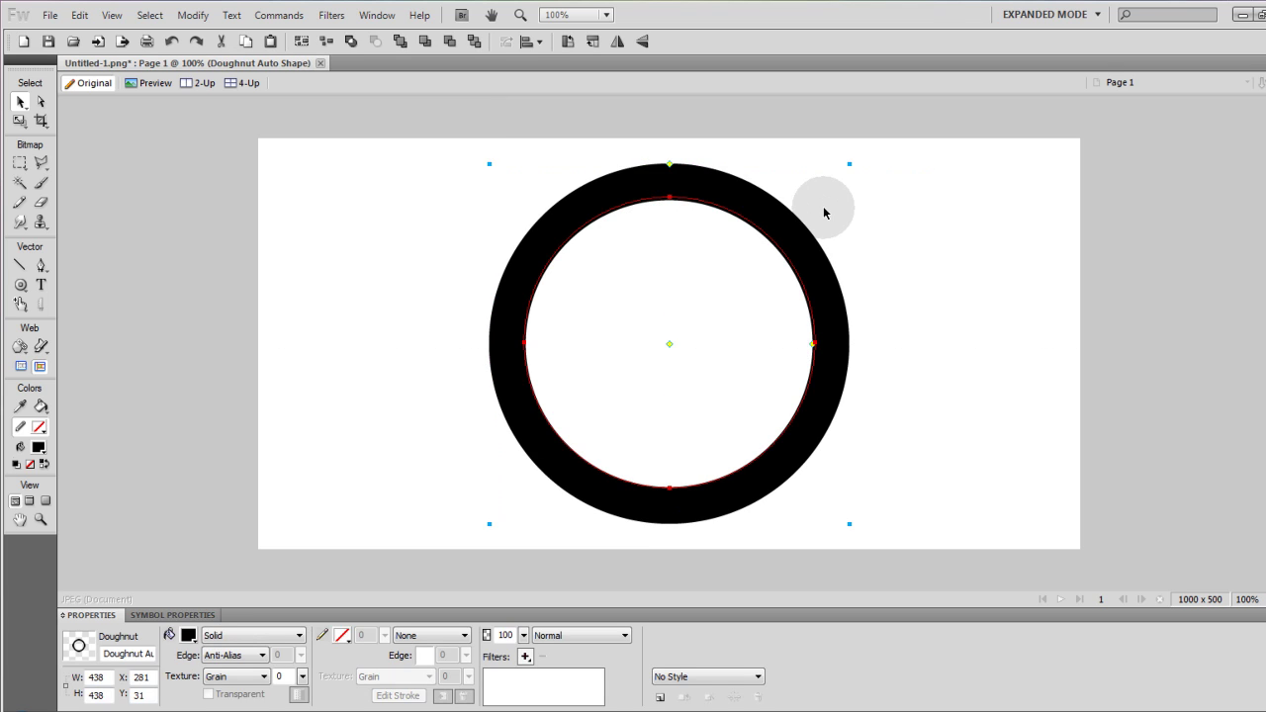
- Fill the doughnut ring with light gray and place it behind the curved texts and stars
click(188, 635)
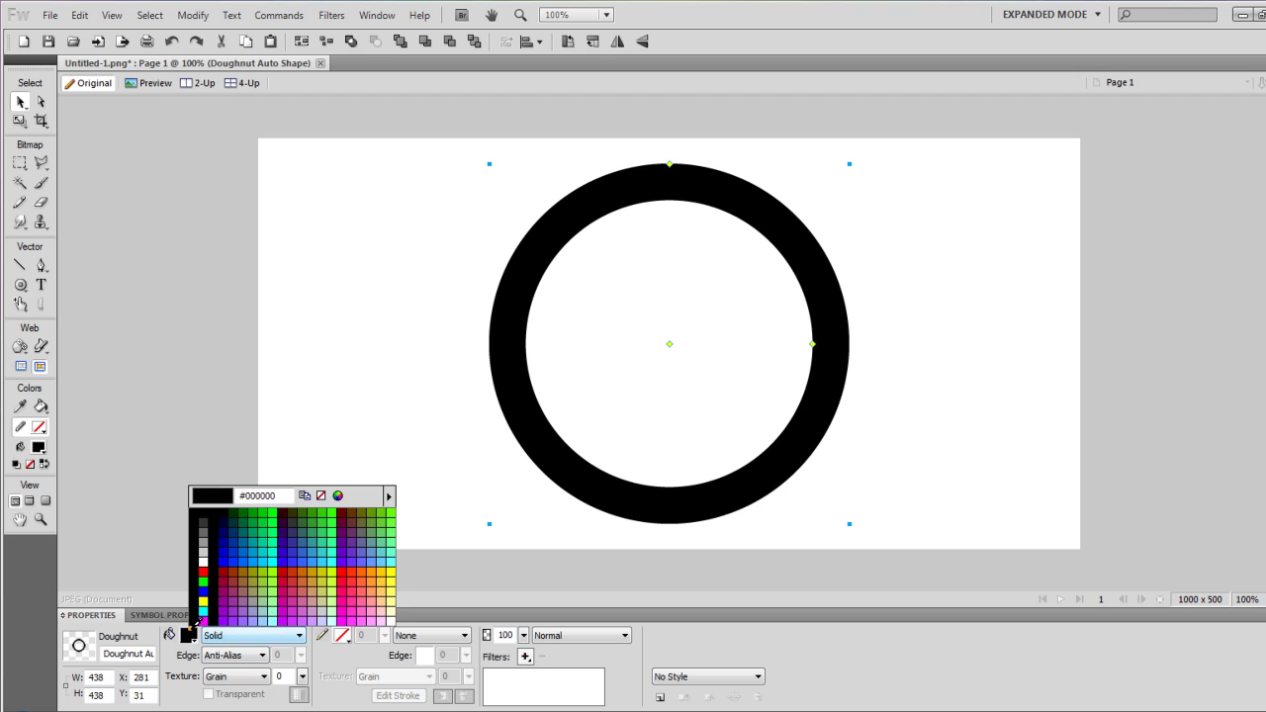
click(203, 552)
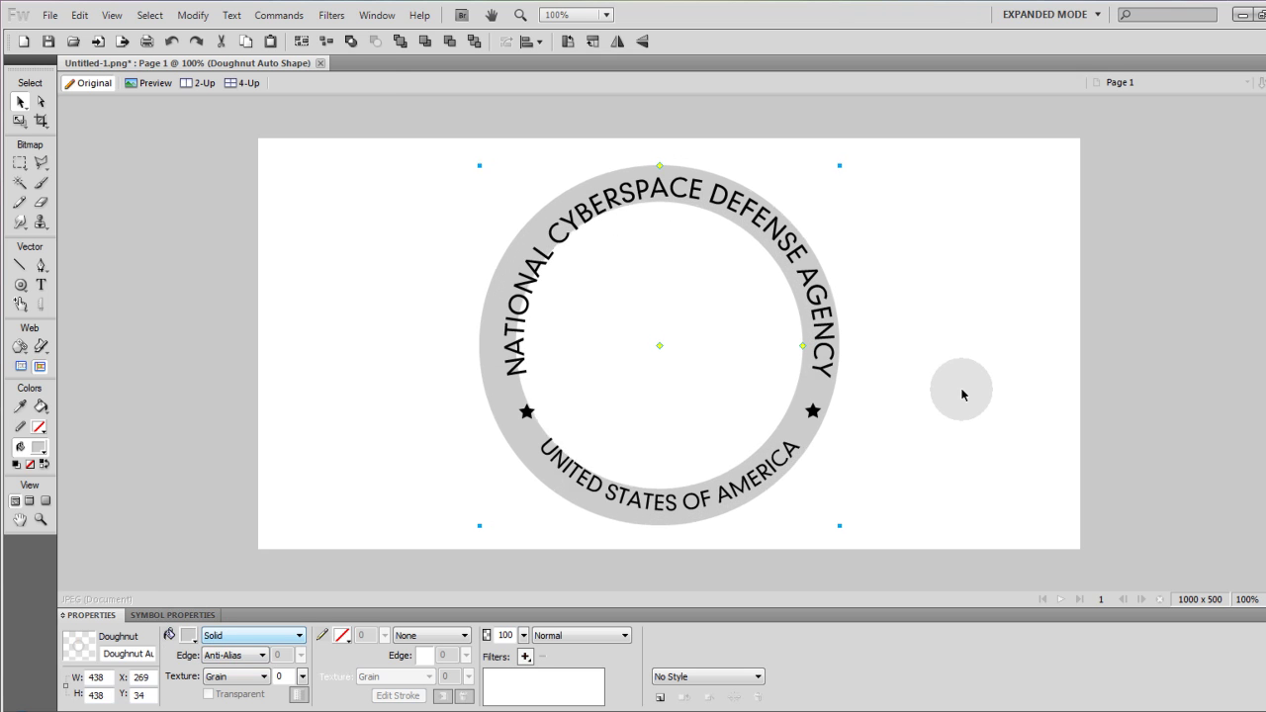
- Nudge the gray ring until it is centered behind the curved texts and both stars
key(Down)
key(Down)
key(Down)
key(Down)
key(Down)
key(Right)
key(Right)
key(Right)
key(Right)
key(Right)
key(Right)
key(Right)
key(Right)
key(Right)
key(Right)
key(Right)
key(Up)
key(shift+Up)
key(Left)
key(Up)
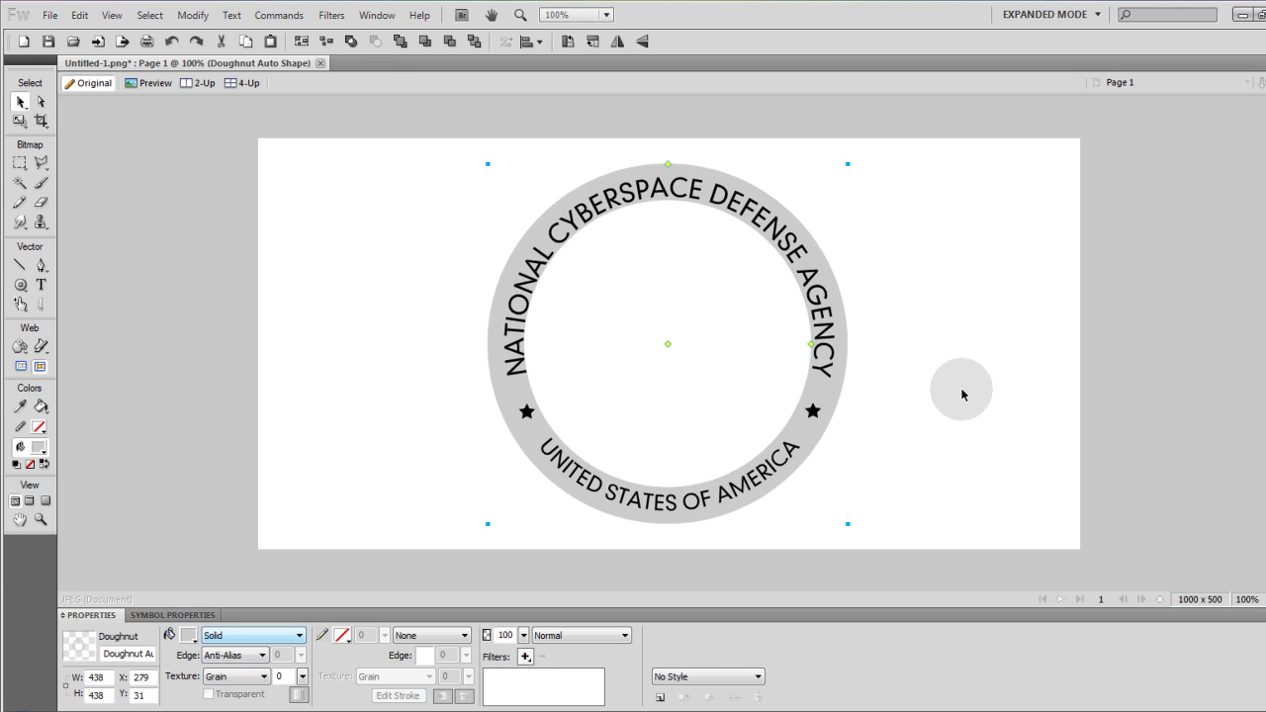
- Narrow the hole of the gray doughnut ring and re-center the ring behind the curved texts and stars
key(Right)
drag(811, 346, 806, 348)
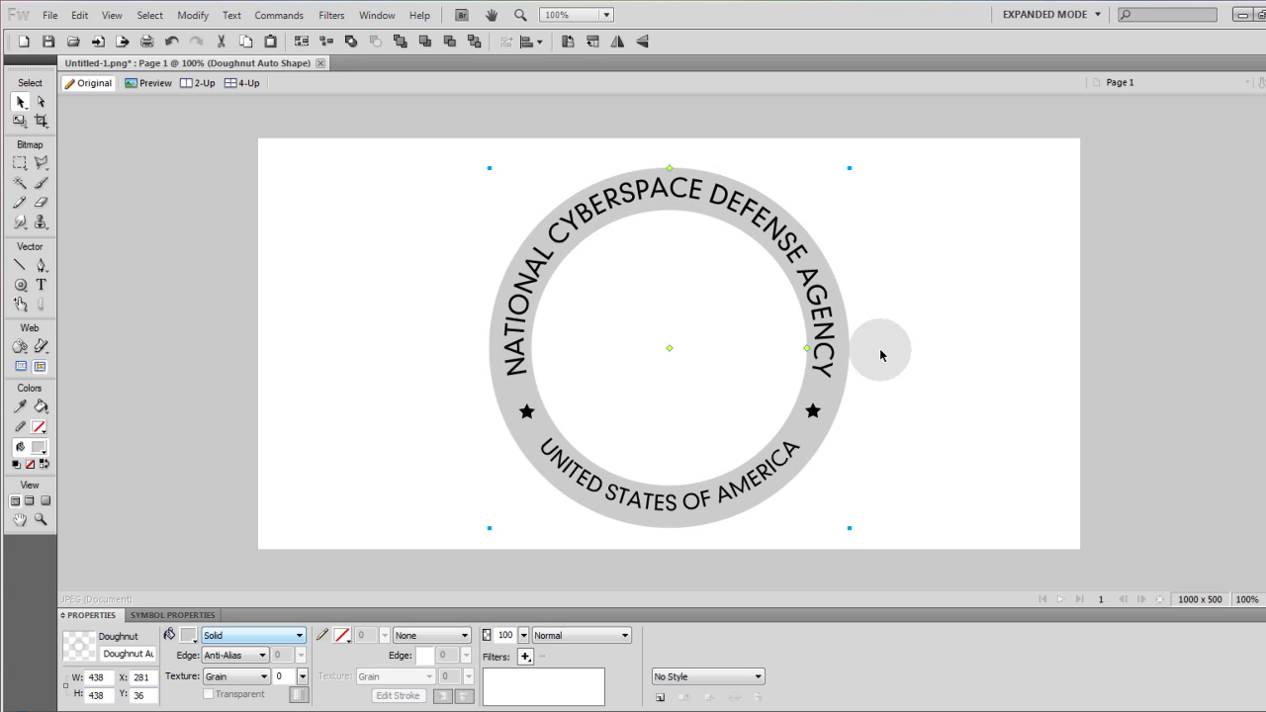
click(962, 343)
click(807, 344)
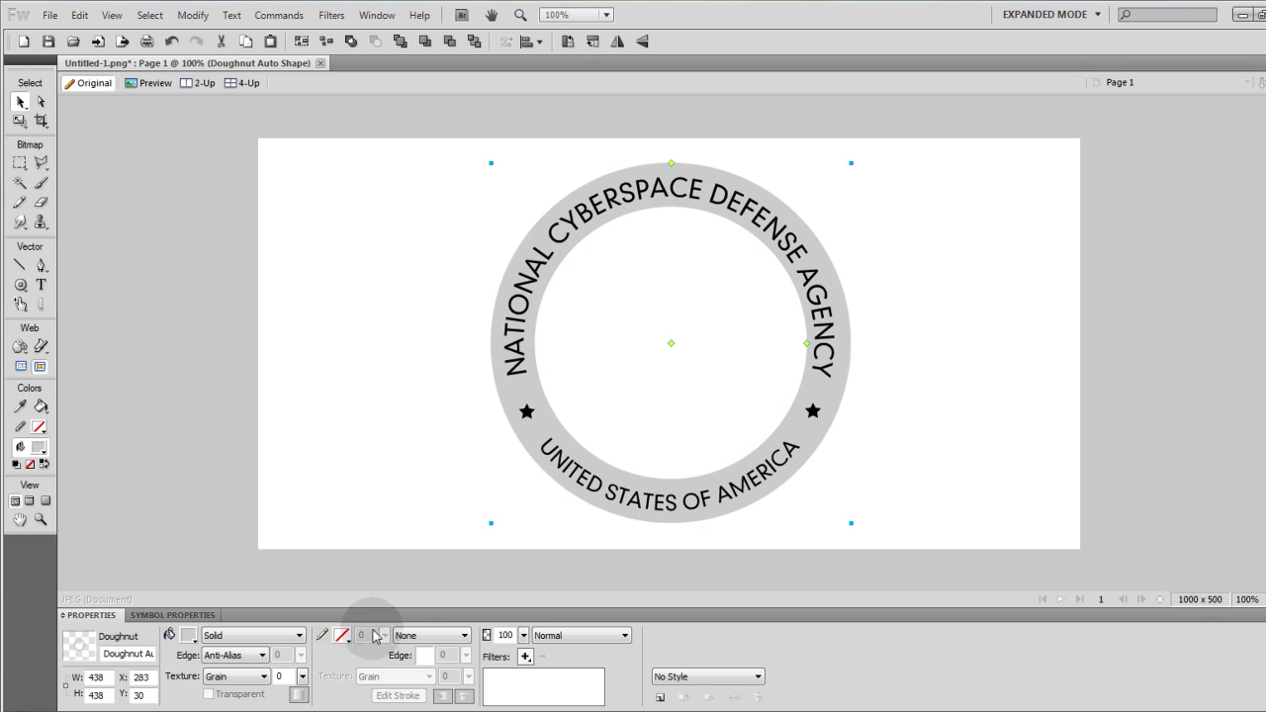
- Outline the doughnut ring with a 3 px orange stroke and fill the ring with white
click(343, 634)
click(366, 522)
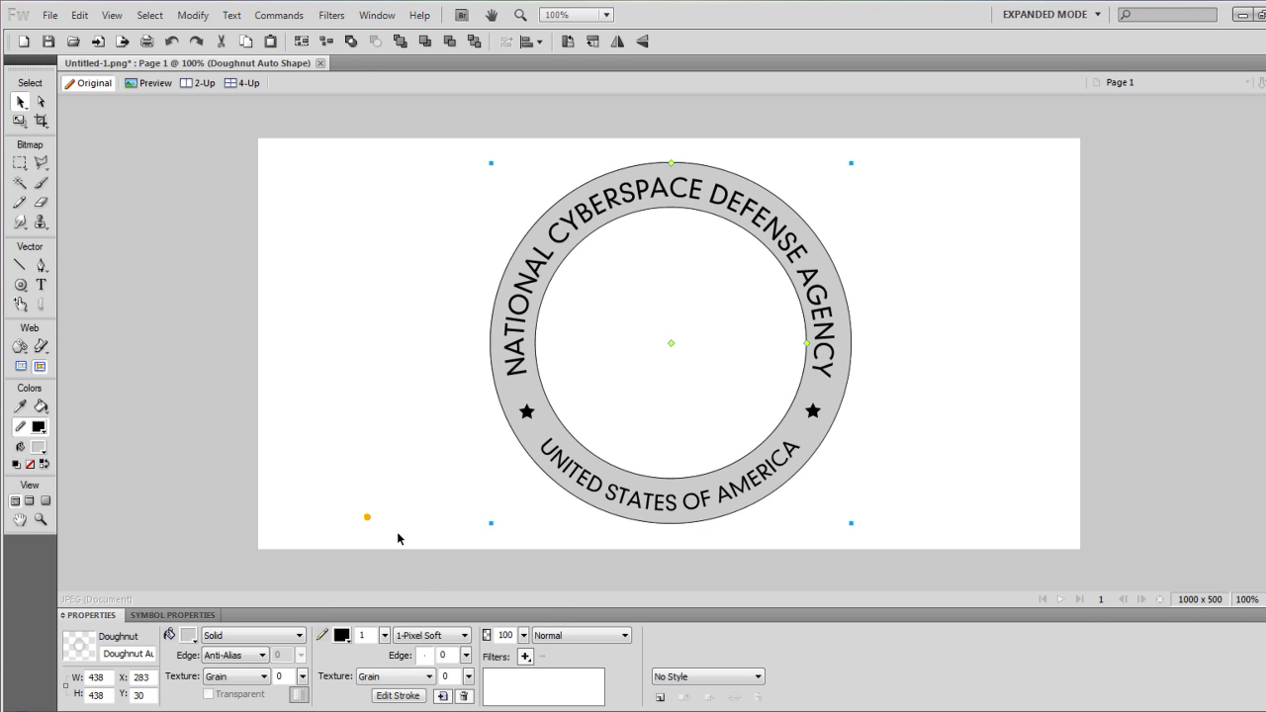
drag(385, 635, 388, 630)
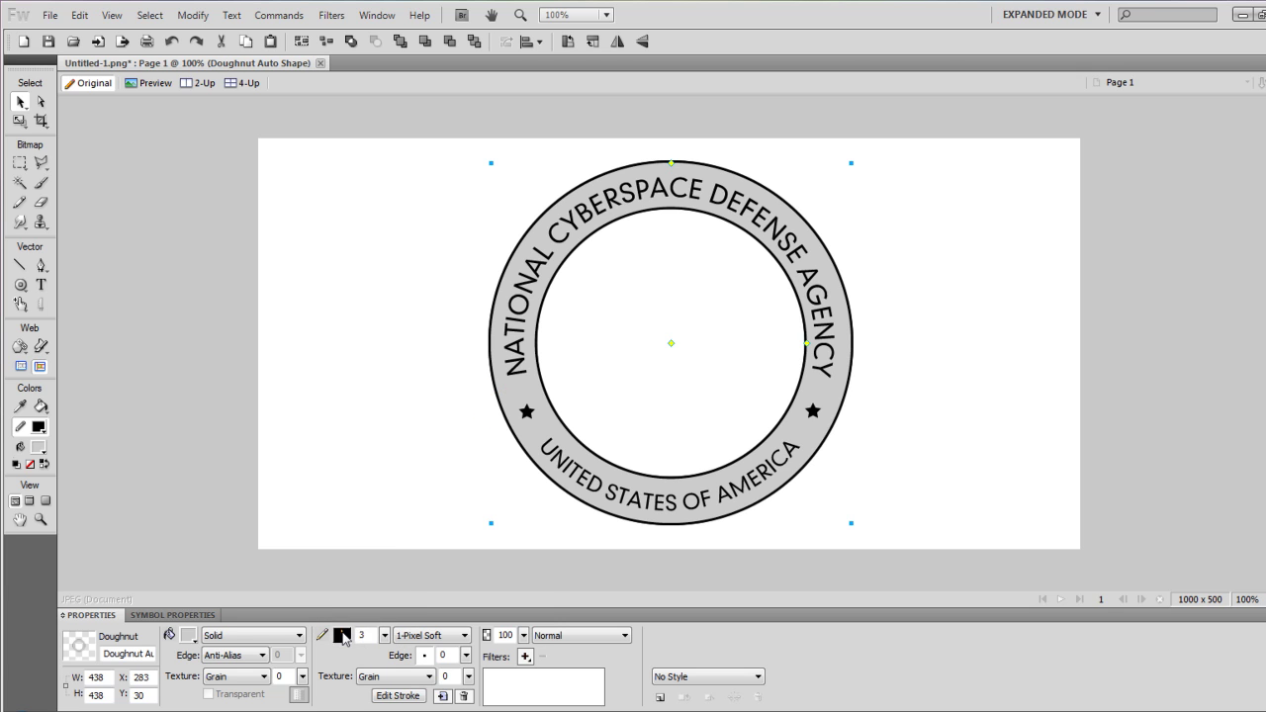
click(342, 634)
click(527, 545)
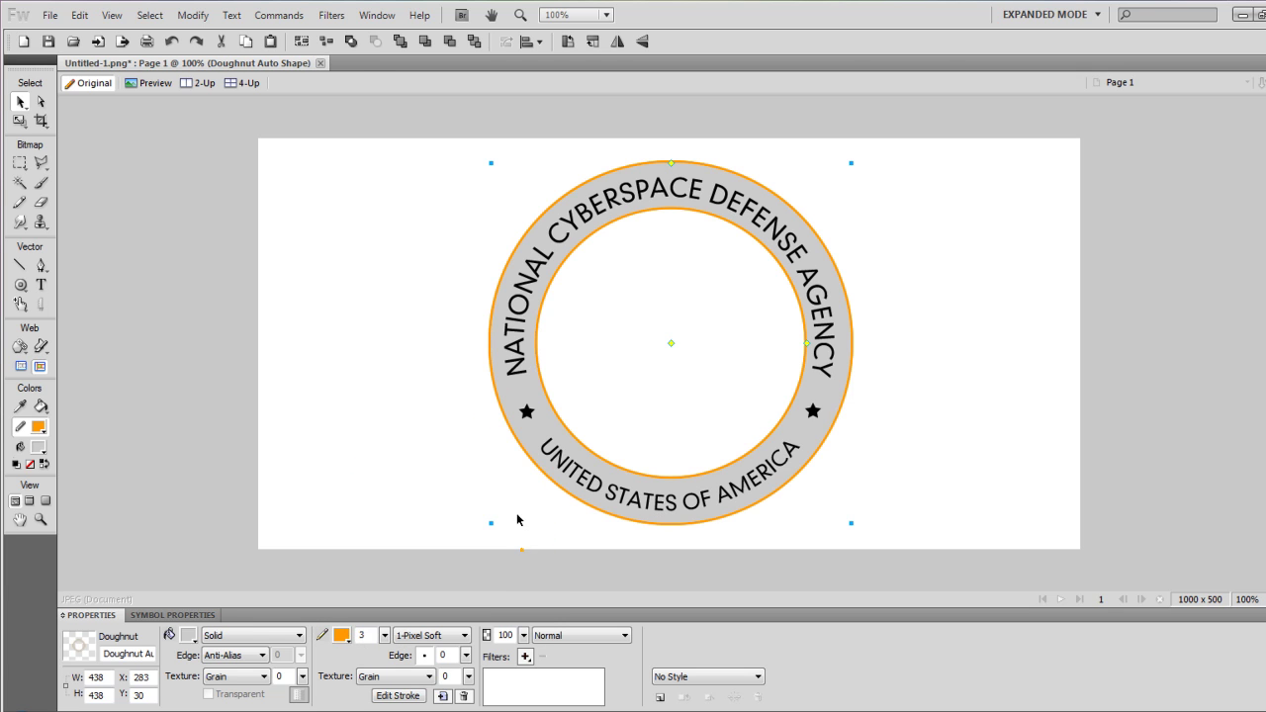
click(191, 636)
click(206, 564)
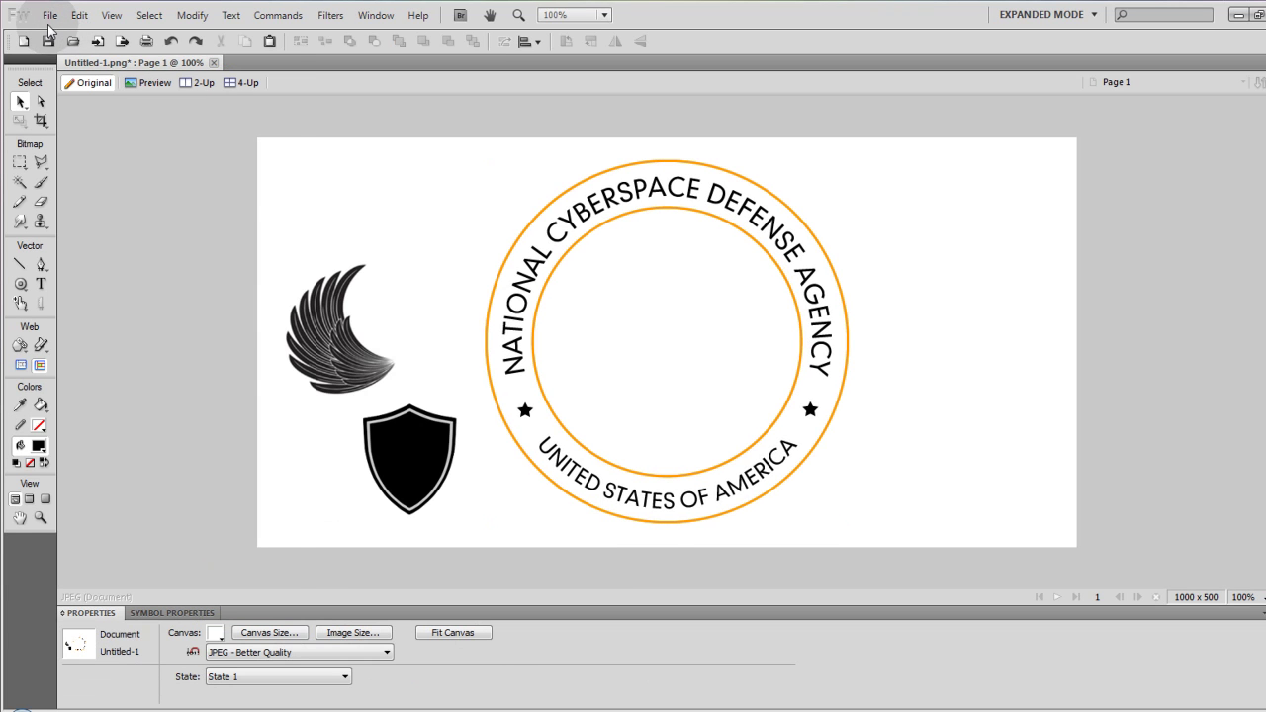
click(49, 15)
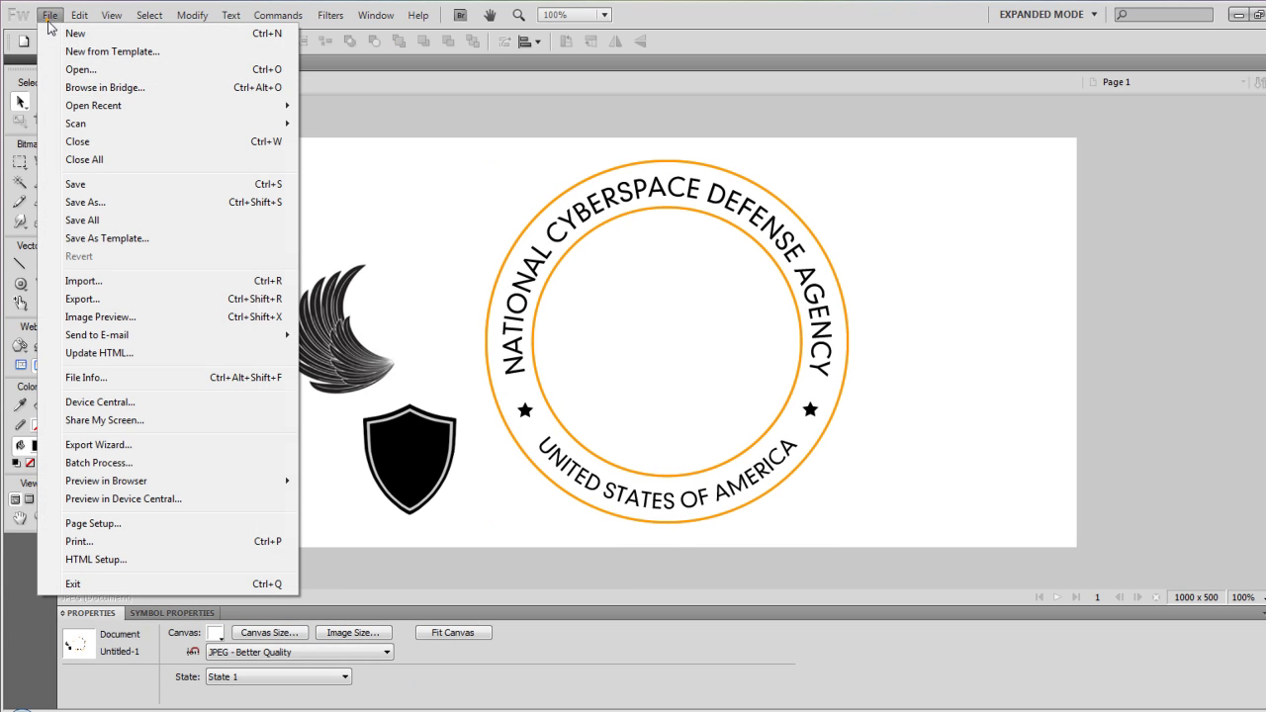
click(84, 281)
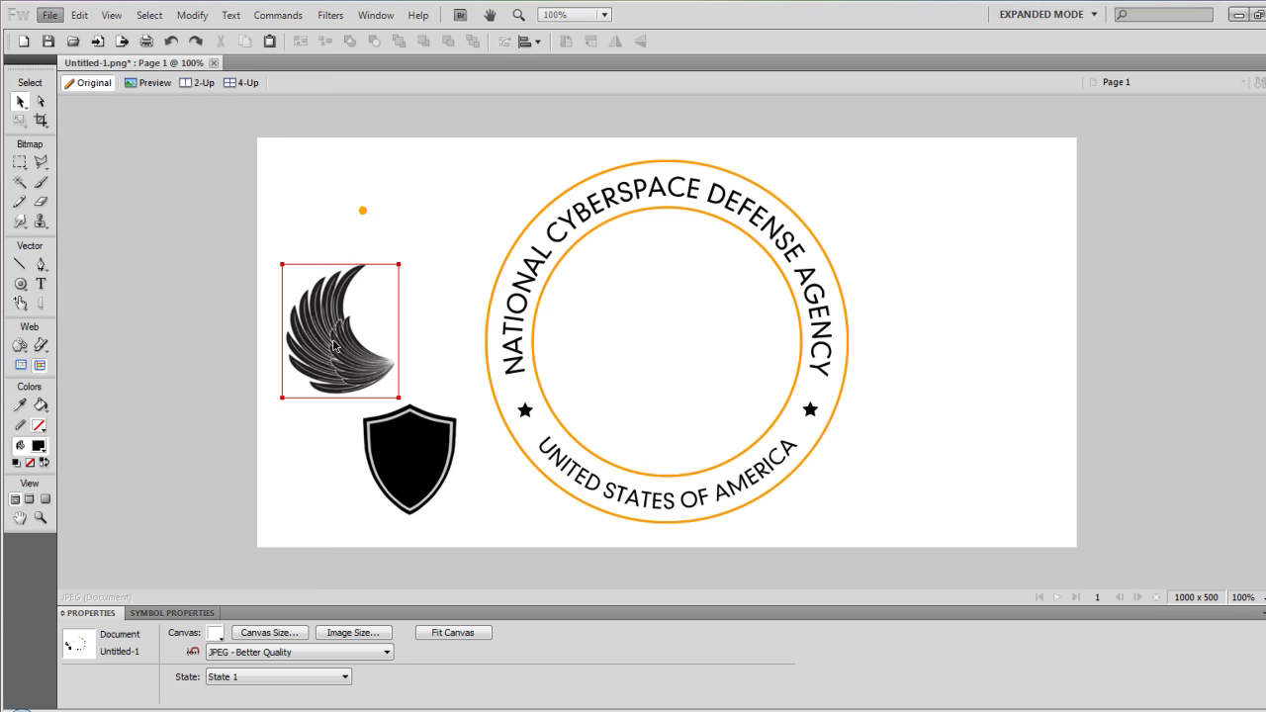
click(417, 197)
click(437, 332)
- Move the shield into the seal's center and flank it with the wing and a horizontally flipped copy of it
drag(408, 451, 665, 335)
drag(341, 341, 736, 351)
click(616, 41)
- Nudge the shield down until it sits centered over the inner ends of the two wings
key(Down)
key(Down)
key(Down)
key(Down)
key(Down)
key(Down)
key(Down)
key(Down)
key(Down)
key(Down)
key(Down)
key(Down)
key(Down)
key(Down)
key(Down)
key(Down)
key(Down)
key(Down)
key(Down)
key(Down)
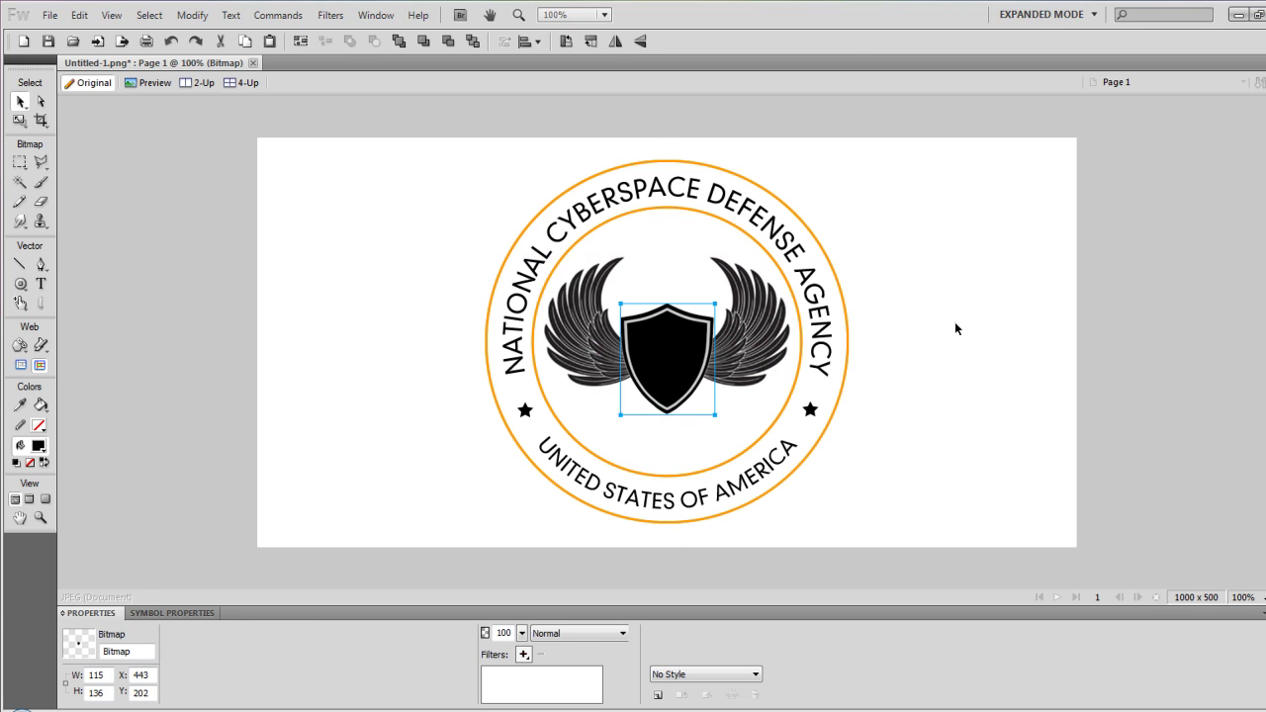
click(955, 325)
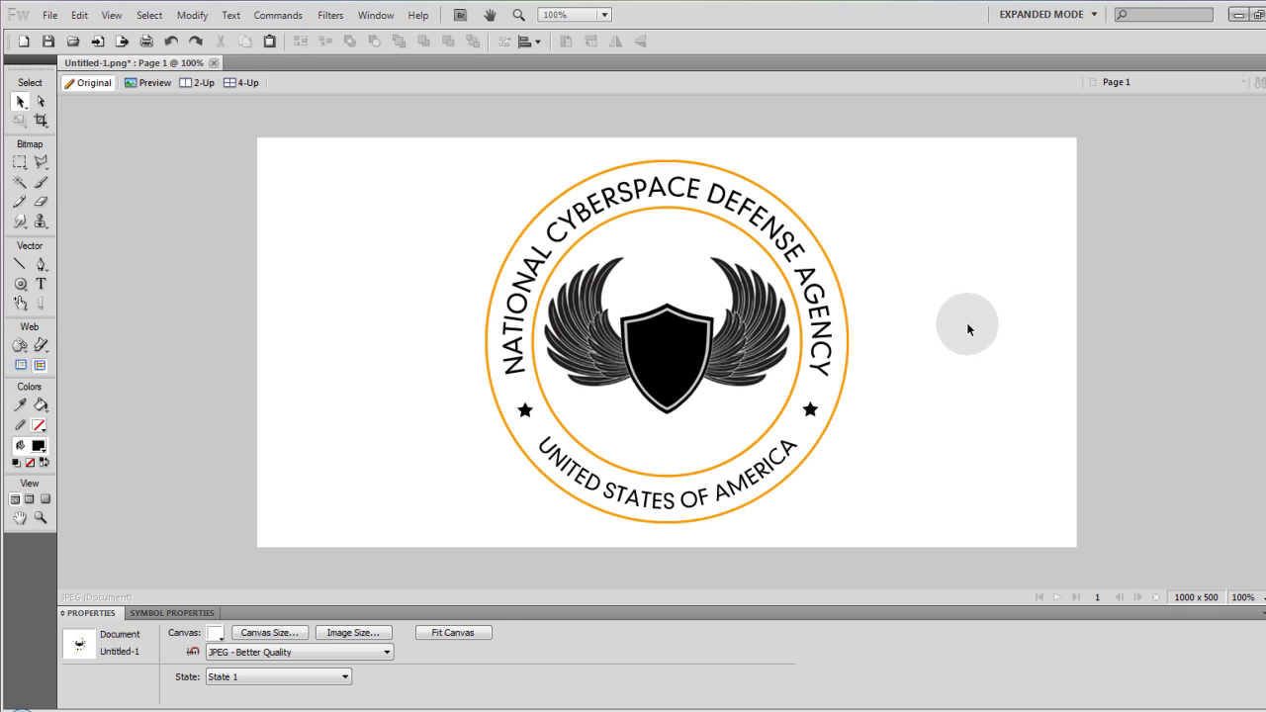
- Group the wings and shield, then scale the emblem down slightly and center it inside the ring
click(741, 306)
shift+click(663, 353)
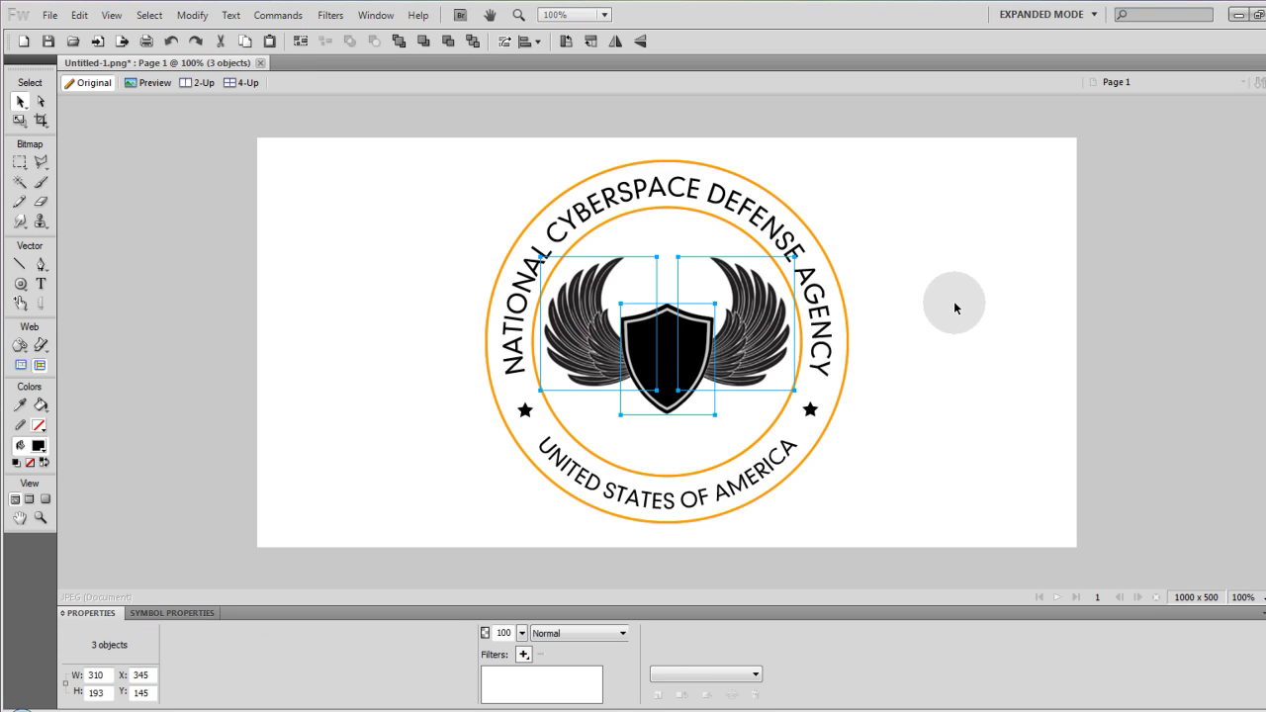
key(ctrl+g)
click(20, 119)
drag(793, 256, 762, 275)
key(Return)
drag(649, 350, 666, 352)
click(995, 325)
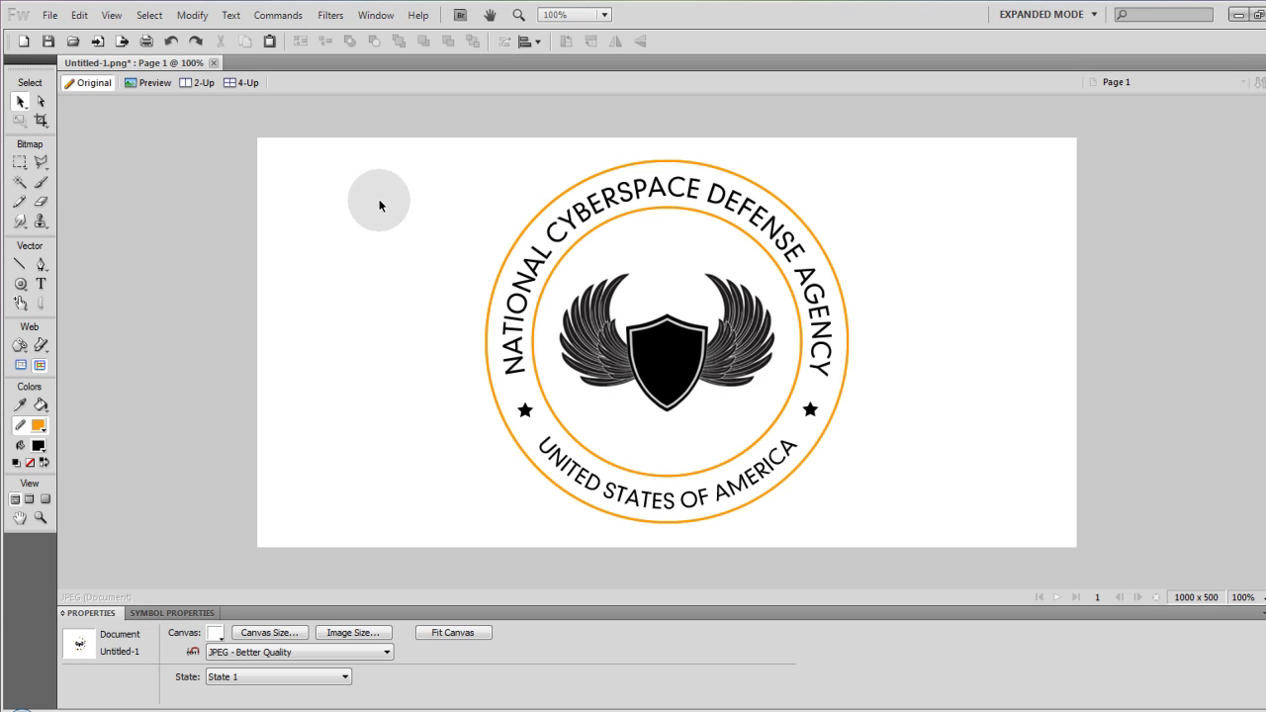
- Group all of the seal's elements and place a copy of the group to the left of the original
drag(372, 159, 959, 525)
key(ctrl+g)
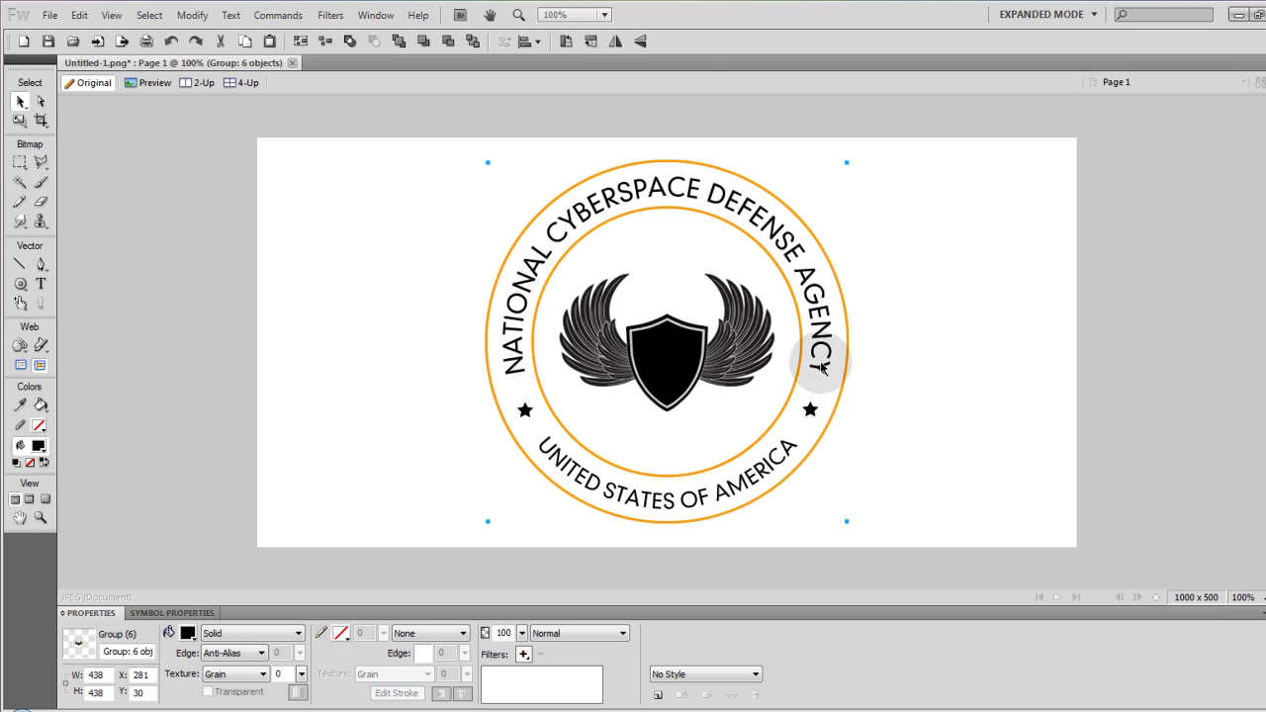
drag(826, 370, 559, 352)
- Flatten the copied seal into a bitmap and scale it down to about 182 by 182 px
click(192, 15)
click(297, 176)
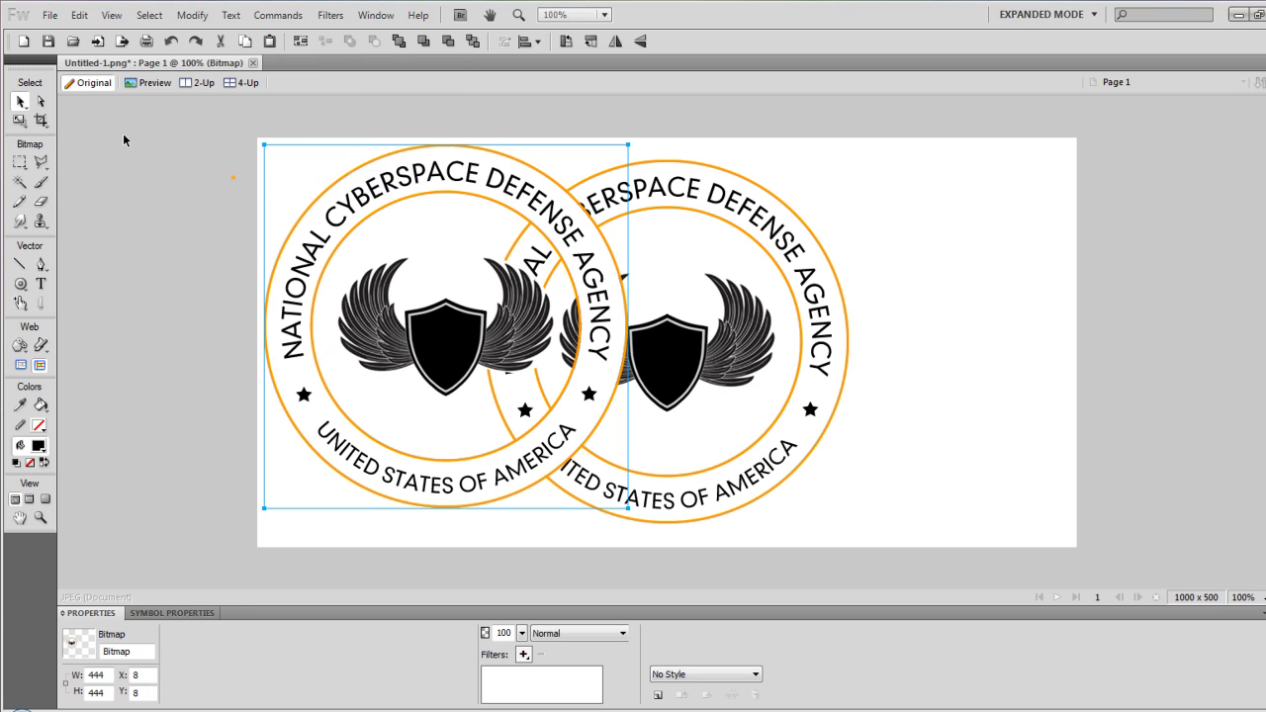
click(19, 120)
drag(628, 507, 457, 249)
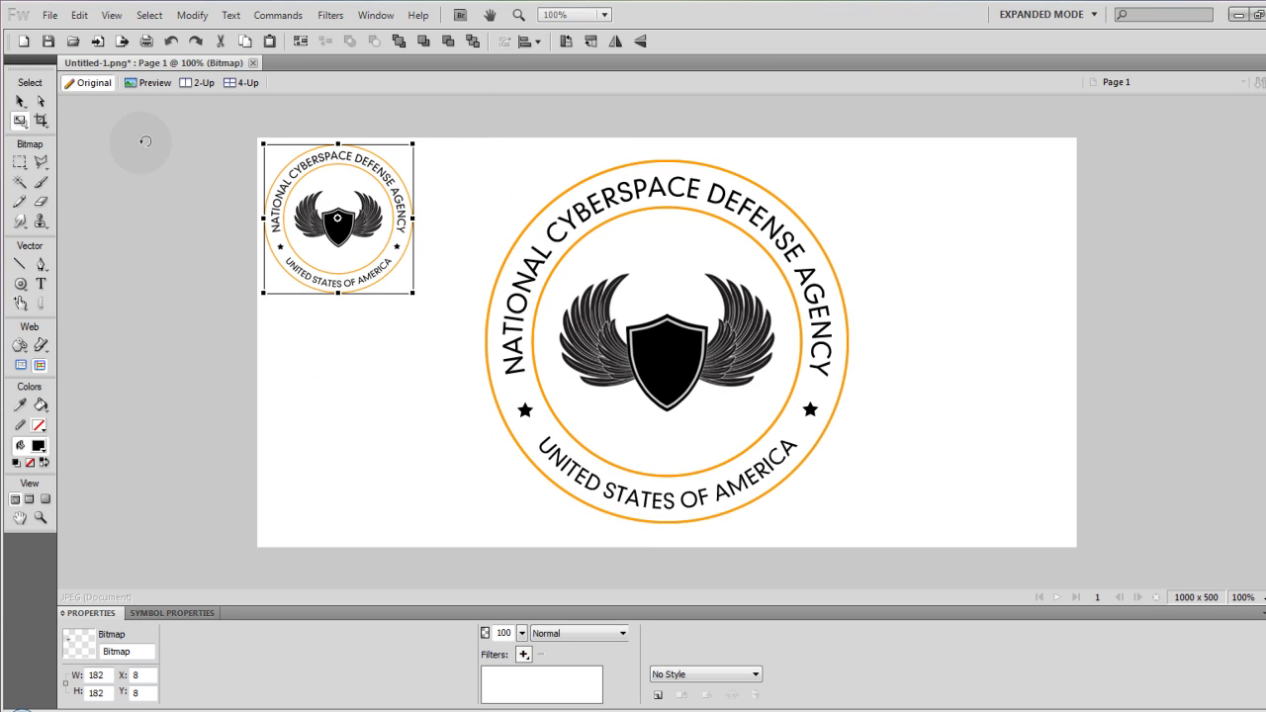
click(19, 100)
- Move the small seal clear of the canvas corner to about X 65, Y 68, beside the large seal
click(362, 171)
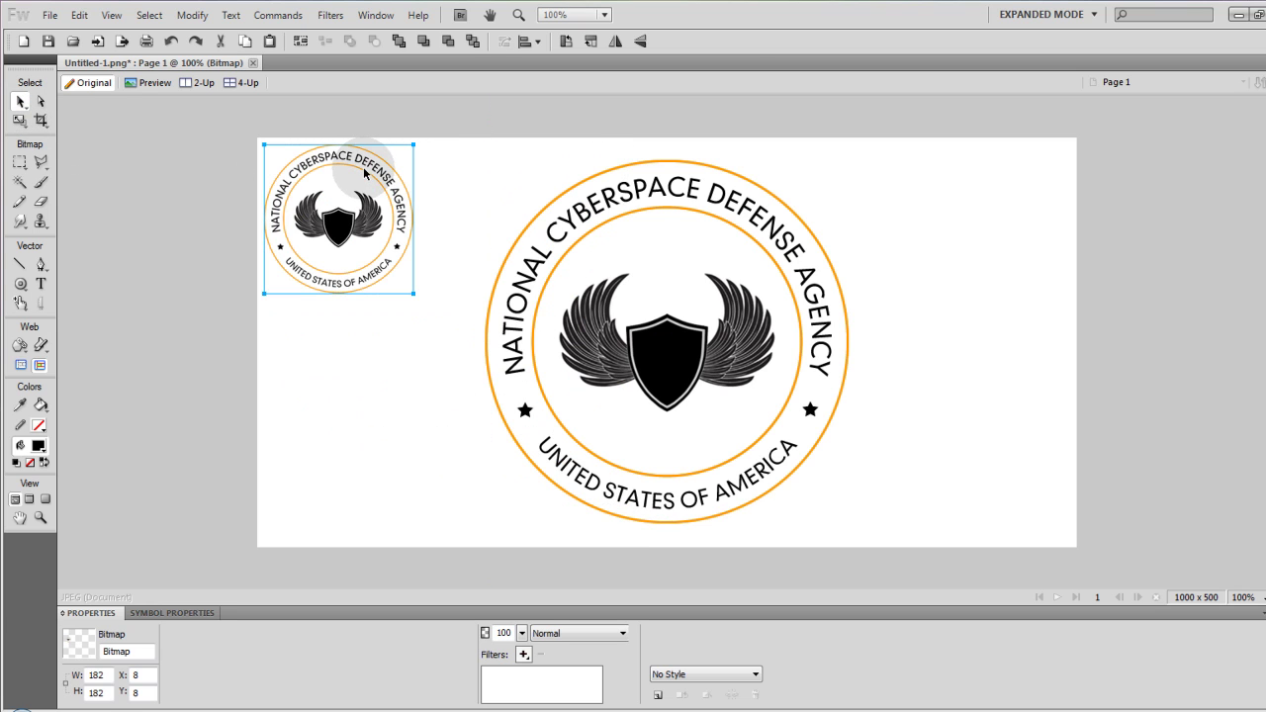
drag(364, 173, 442, 236)
click(487, 170)
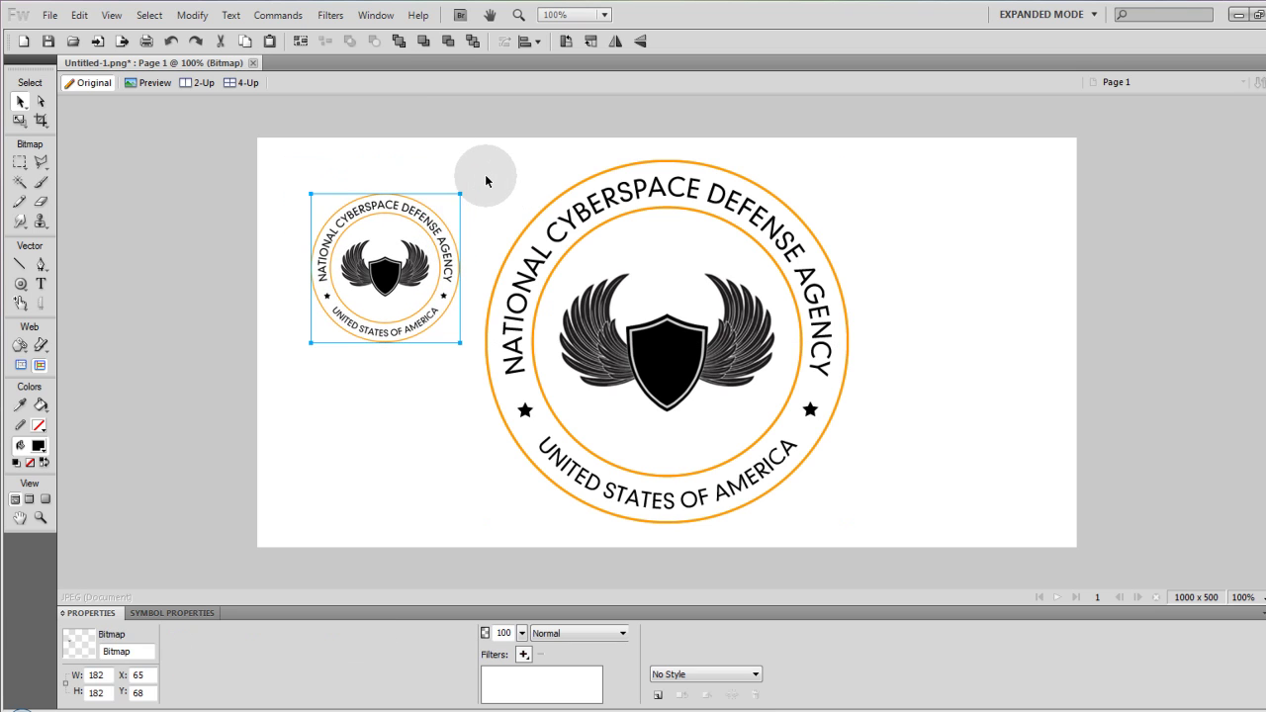
click(486, 181)
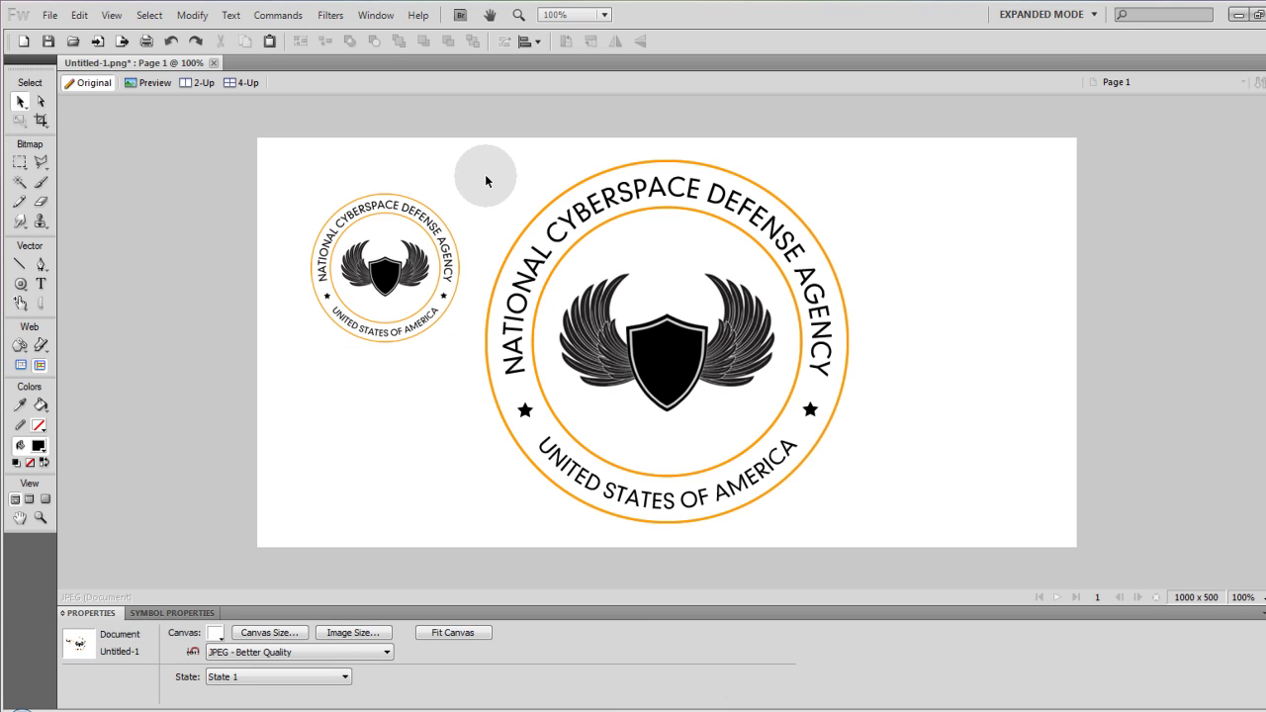
click(680, 297)
click(1189, 474)
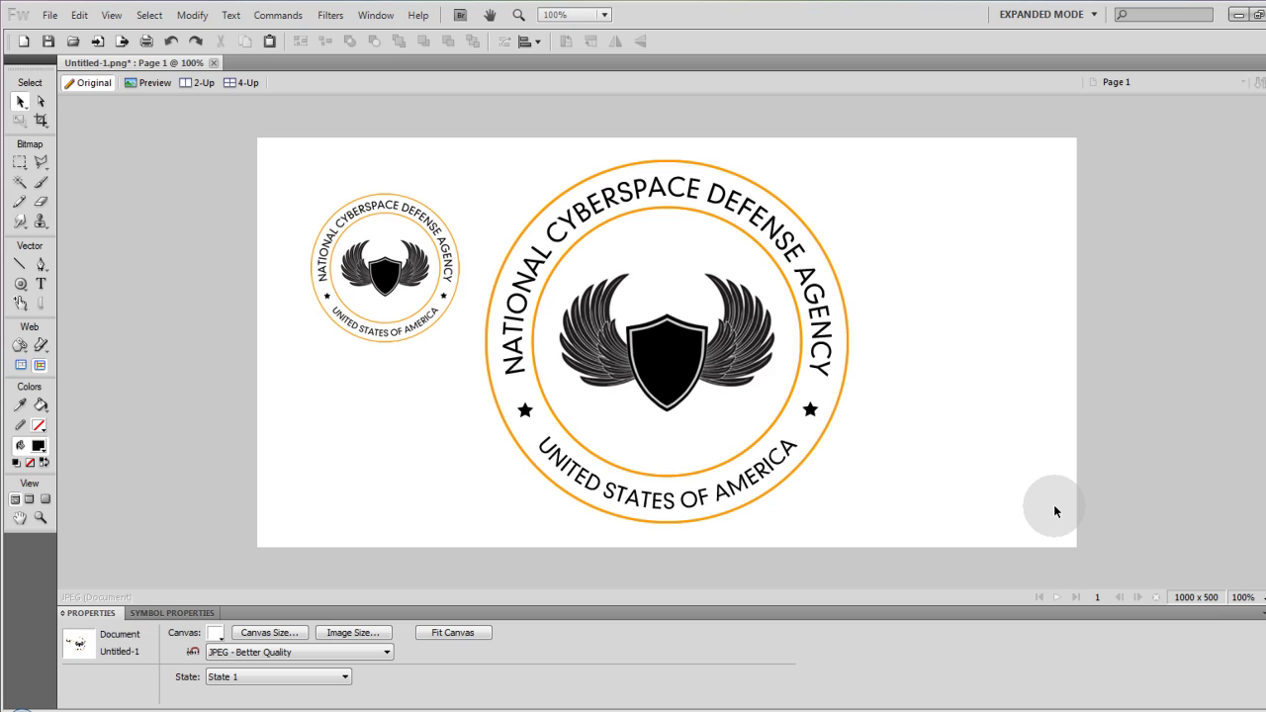